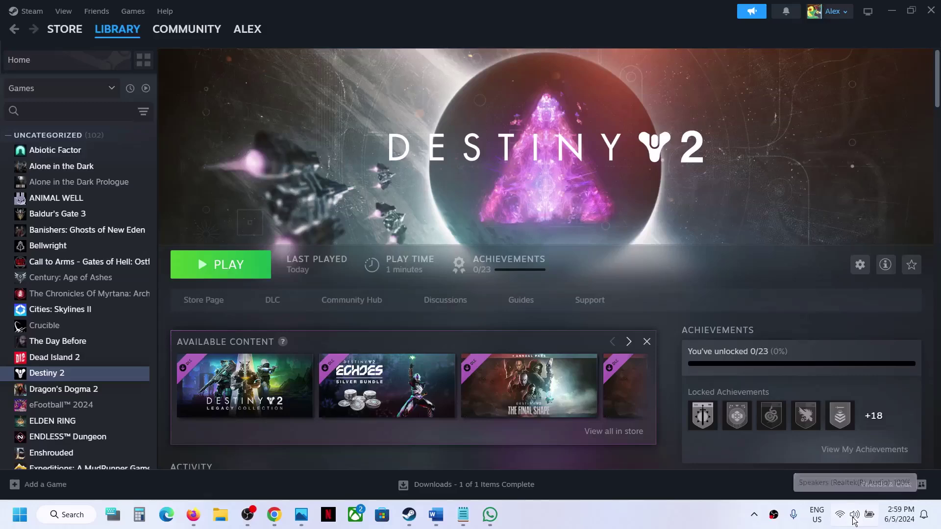
- Open the Windows sound settings and bring up the additional Sound dialog listing the playback devices
{"action": "left_click", "coordinate": [839, 478]}
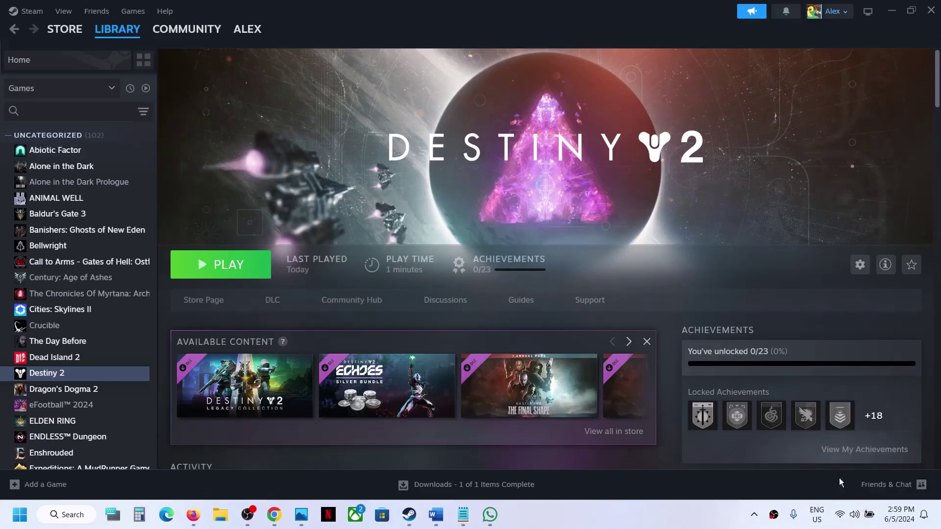
{"action": "scroll", "coordinate": [434, 352], "scroll_direction": "down", "scroll_amount": 10}
{"action": "scroll", "coordinate": [435, 352], "scroll_direction": "up", "scroll_amount": 1}
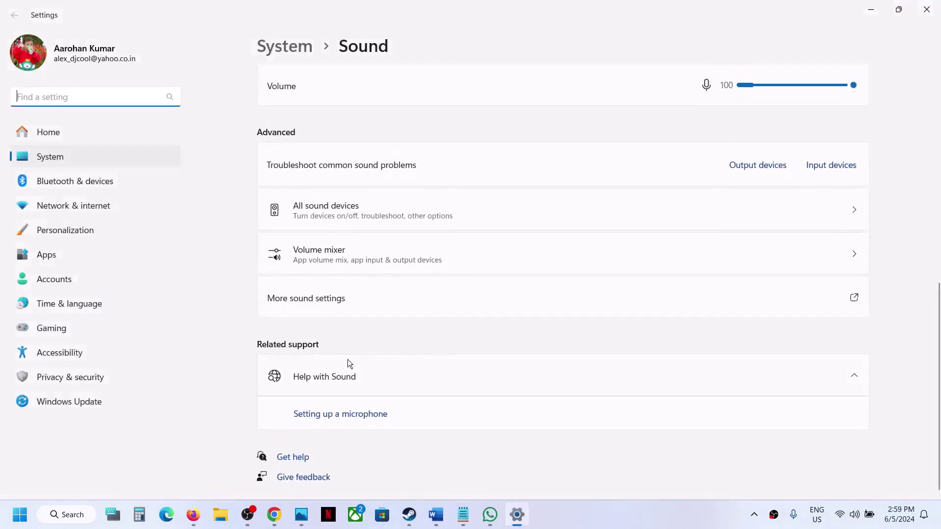
{"action": "left_click", "coordinate": [311, 298]}
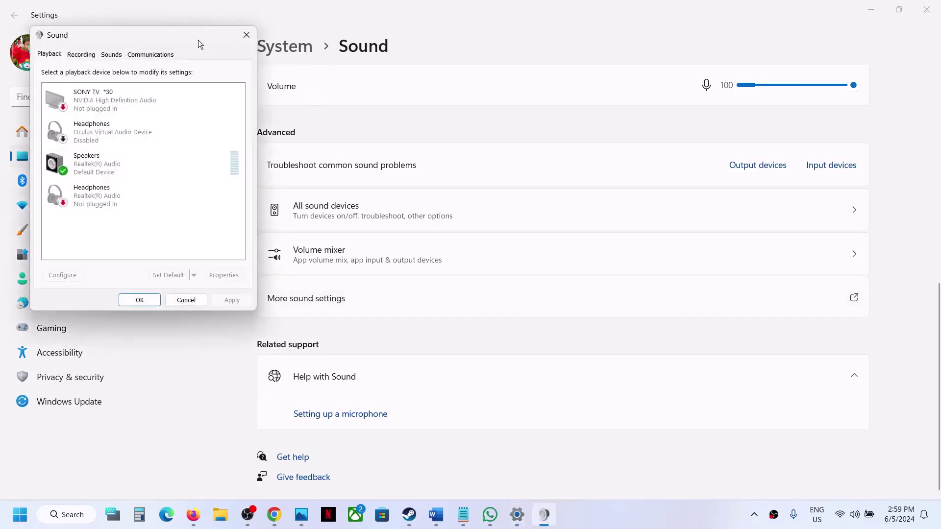
{"action": "left_click_drag", "start_coordinate": [190, 35], "coordinate": [436, 70]}
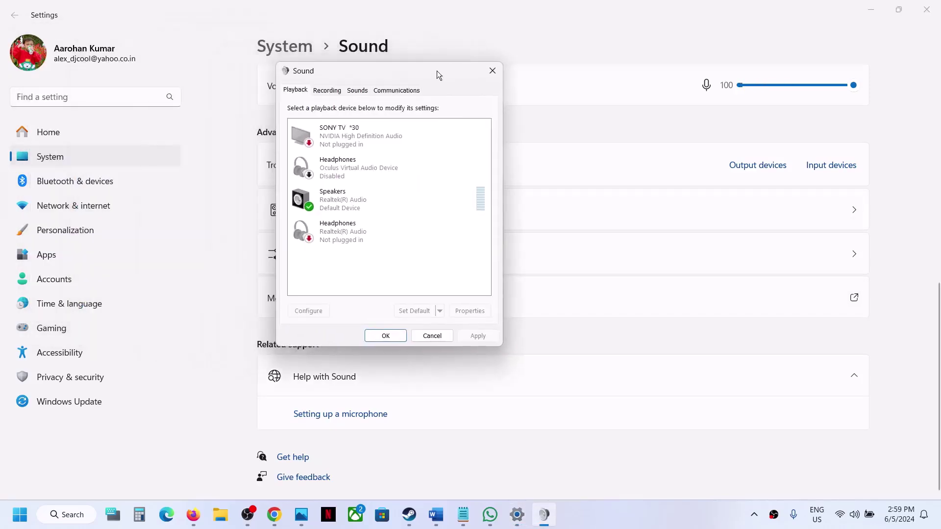
- Set the Realtek Speakers' spatial sound format to Off, apply it, and return to the Steam library
{"action": "left_click", "coordinate": [345, 207]}
{"action": "right_click", "coordinate": [386, 202]}
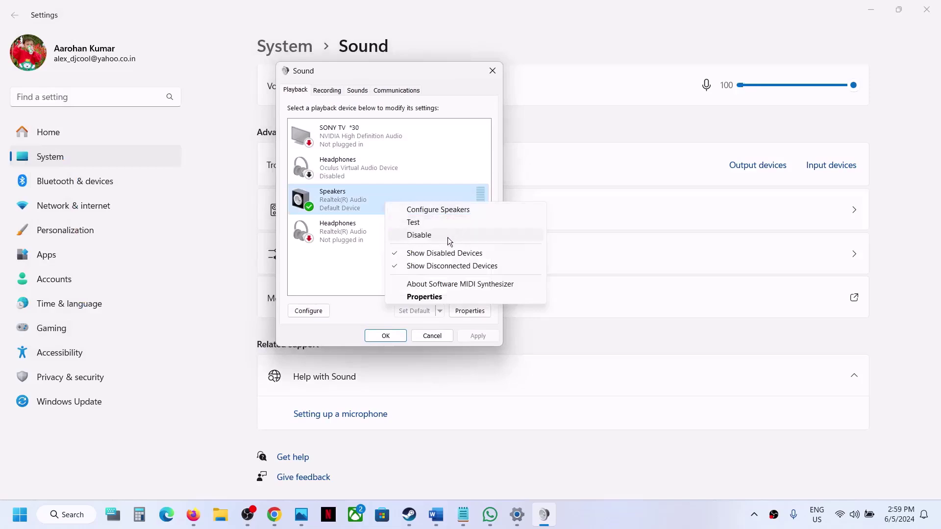
{"action": "left_click", "coordinate": [426, 297]}
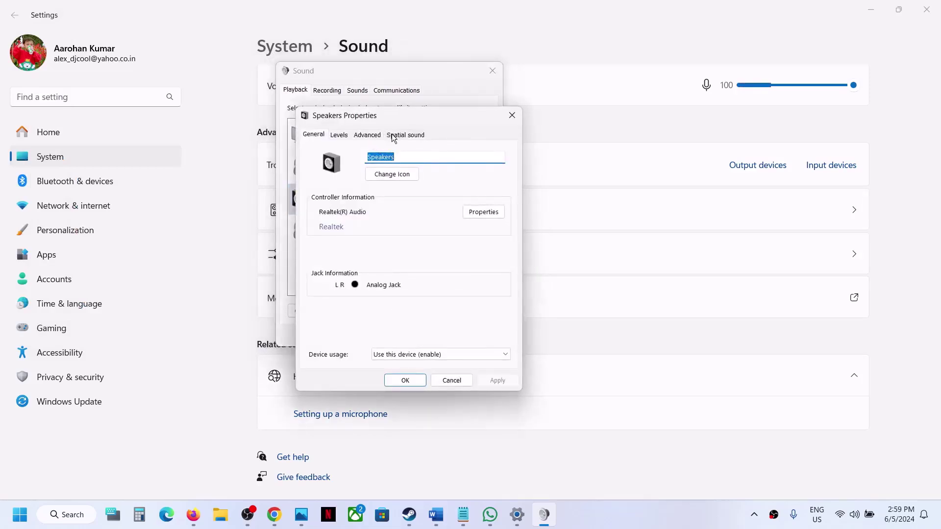
{"action": "left_click", "coordinate": [391, 134]}
{"action": "left_click", "coordinate": [361, 194]}
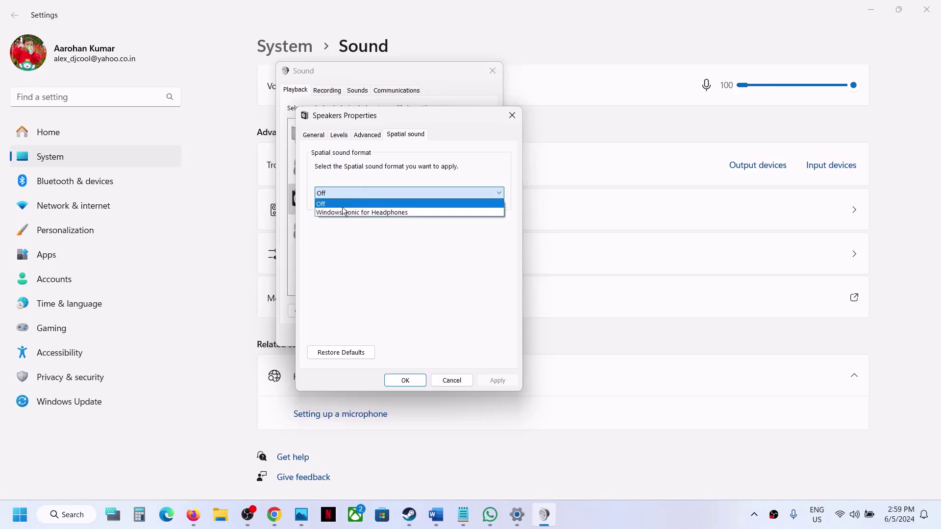
{"action": "left_click", "coordinate": [343, 206]}
{"action": "left_click", "coordinate": [497, 380]}
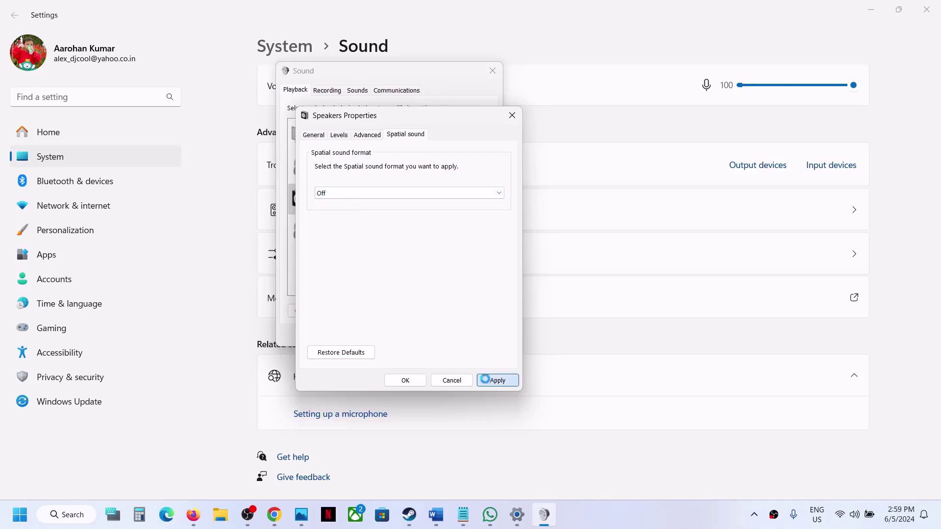
{"action": "left_click", "coordinate": [405, 381]}
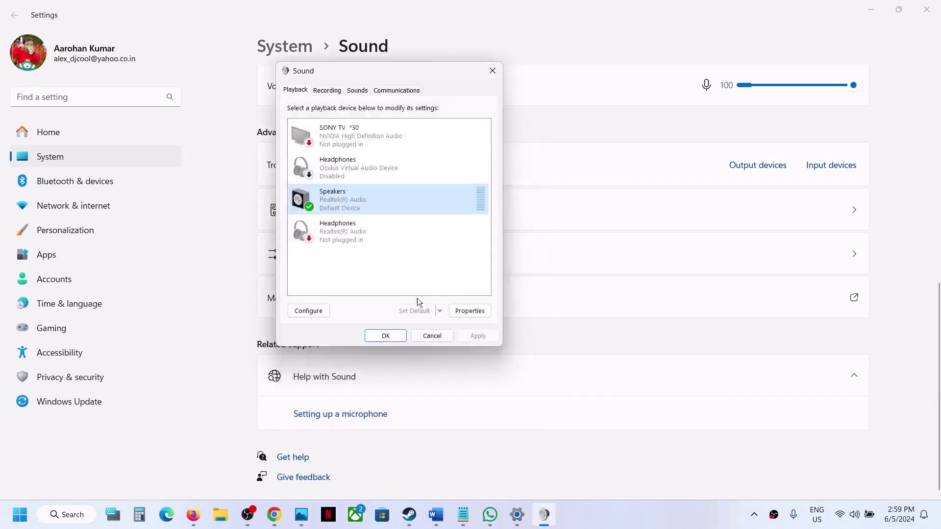
{"action": "left_click", "coordinate": [386, 336]}
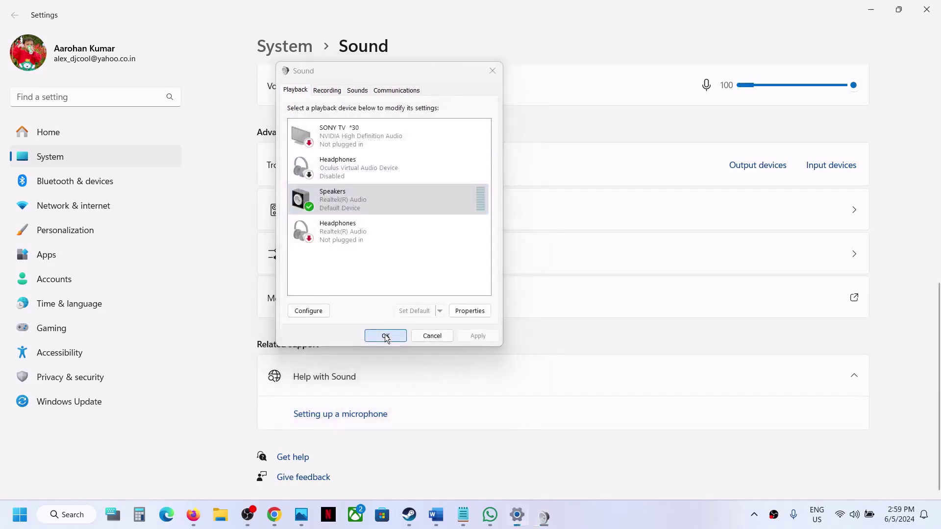
{"action": "left_click", "coordinate": [409, 515]}
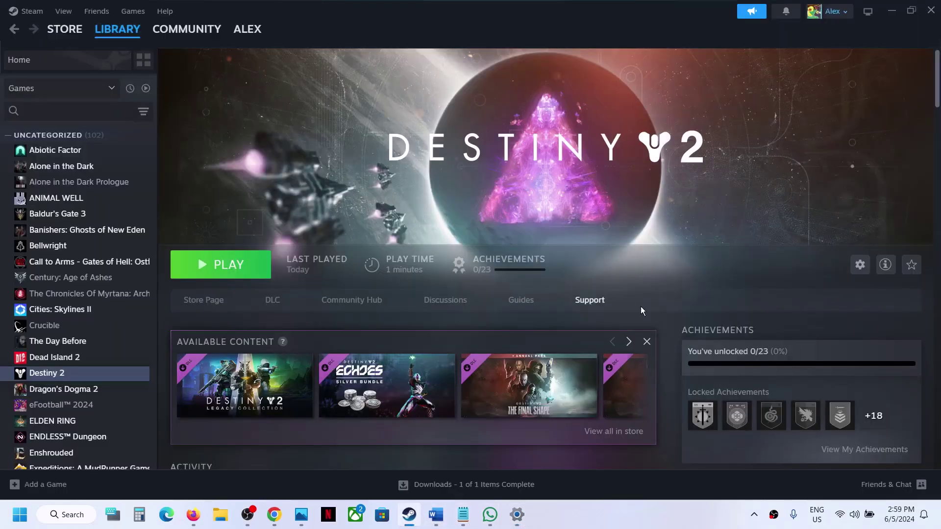
{"action": "left_click", "coordinate": [629, 524]}
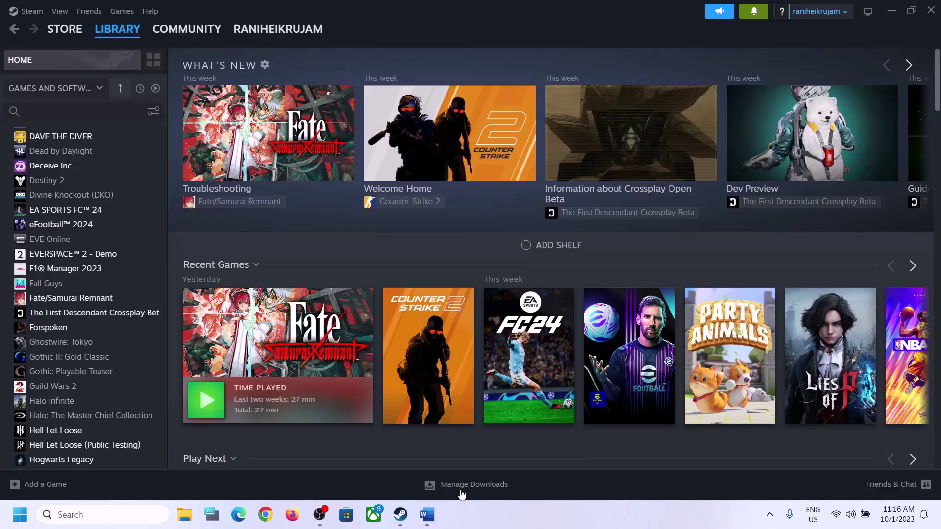
- Highlight the Windows + G instruction of Step 1 in the Word document, then minimise the document
{"action": "left_click", "coordinate": [427, 514]}
{"action": "left_click", "coordinate": [254, 230]}
{"action": "left_click_drag", "start_coordinate": [255, 230], "coordinate": [601, 231]}
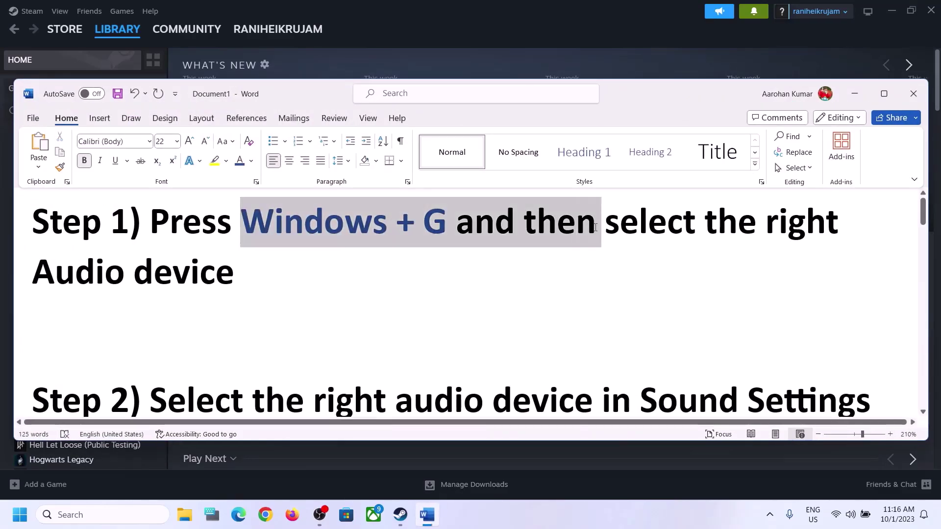
{"action": "left_click", "coordinate": [855, 93]}
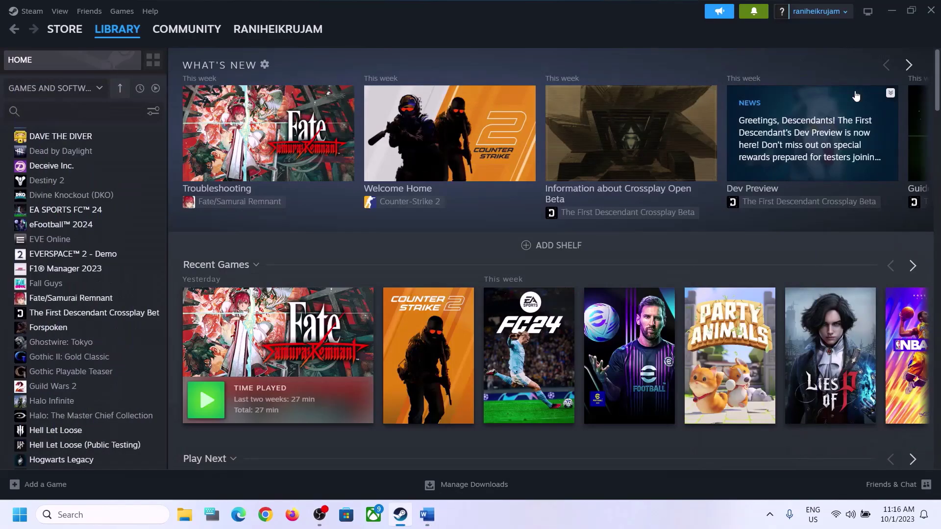
- Open the Xbox Game Bar, choose Speakers (Realtek(R) Audio) as the Windows default output, and check the per-app volumes
{"action": "key", "text": "super+g"}
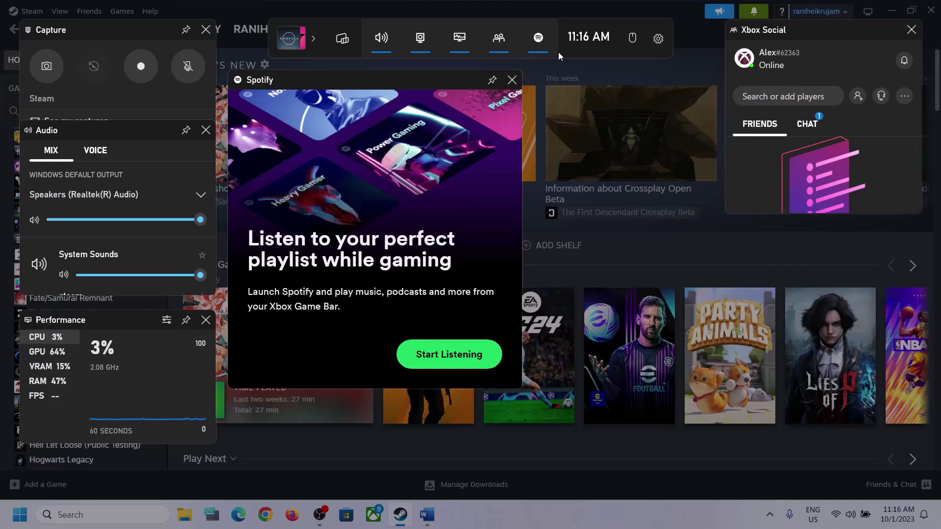
{"action": "left_click", "coordinate": [381, 39]}
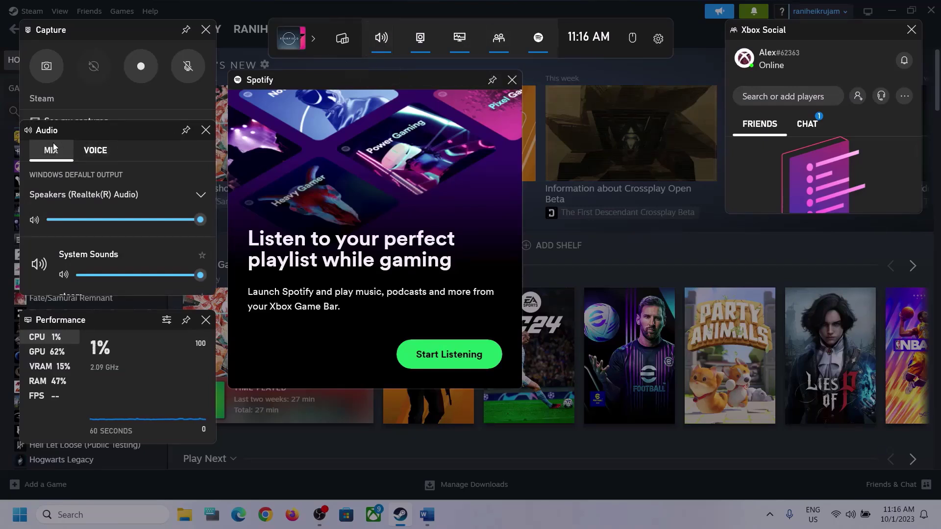
{"action": "left_click", "coordinate": [200, 196]}
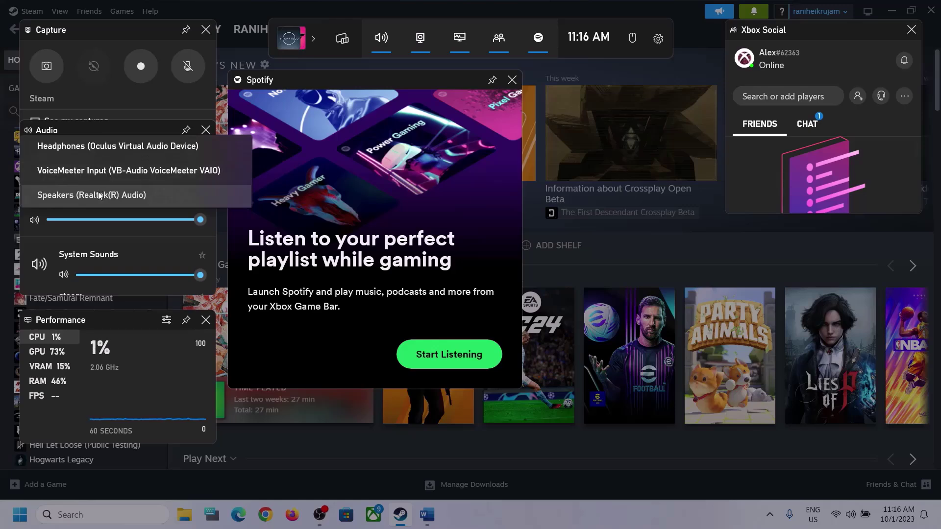
{"action": "left_click", "coordinate": [134, 195]}
{"action": "scroll", "coordinate": [144, 242], "scroll_direction": "down", "scroll_amount": 2}
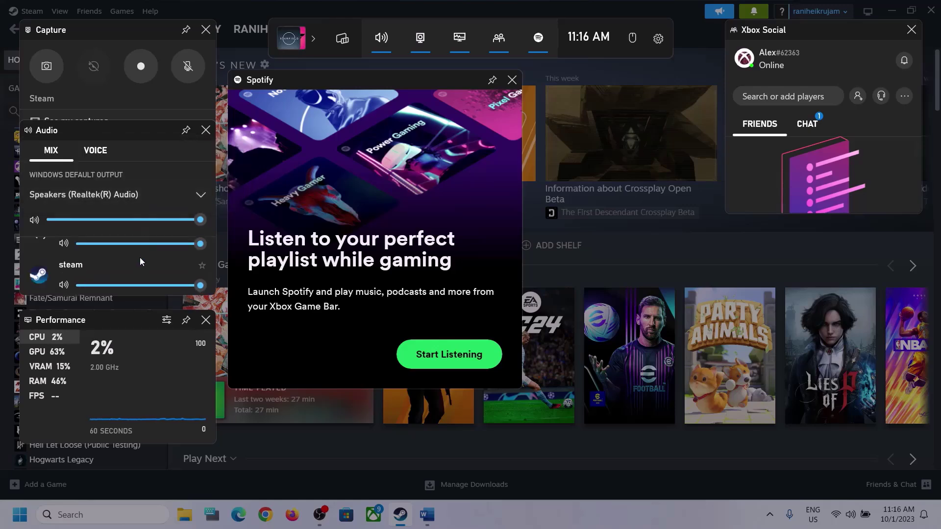
{"action": "scroll", "coordinate": [139, 260], "scroll_direction": "up", "scroll_amount": 1}
{"action": "scroll", "coordinate": [125, 263], "scroll_direction": "down", "scroll_amount": 1}
{"action": "scroll", "coordinate": [155, 266], "scroll_direction": "up", "scroll_amount": 1}
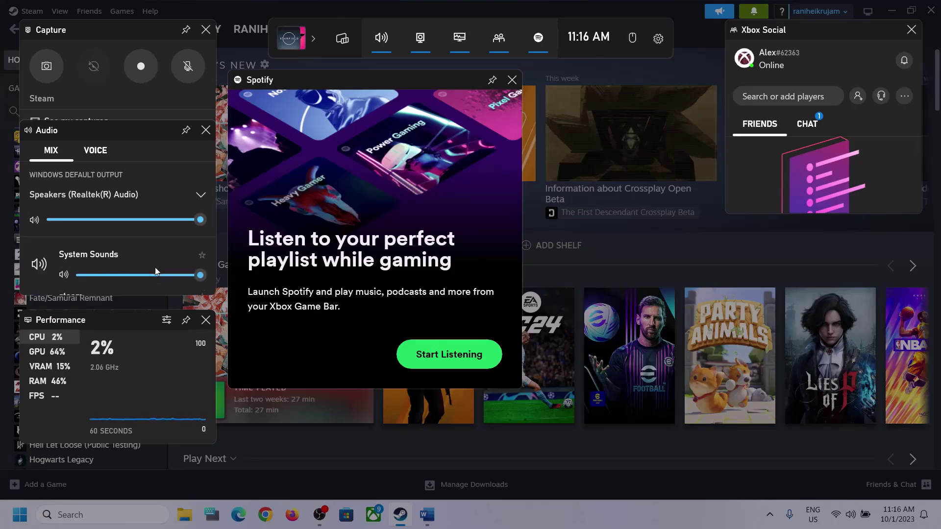
- Show the Game Bar's voice audio settings and look over the Windows default input devices
{"action": "left_click", "coordinate": [93, 153]}
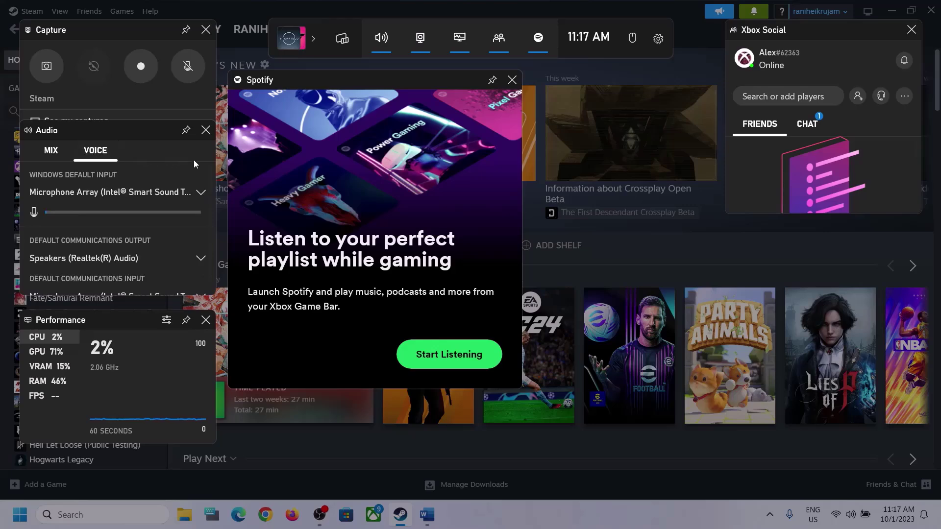
{"action": "left_click", "coordinate": [197, 192]}
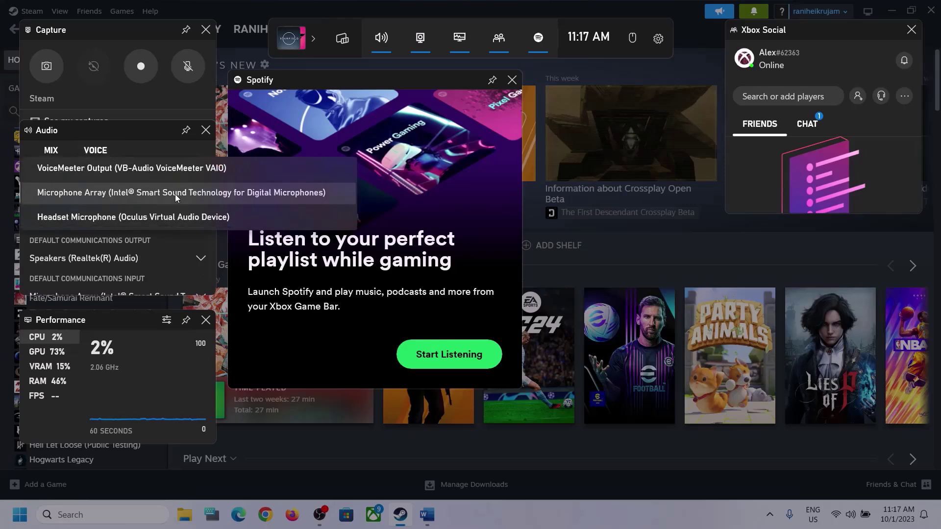
{"action": "left_click", "coordinate": [138, 132]}
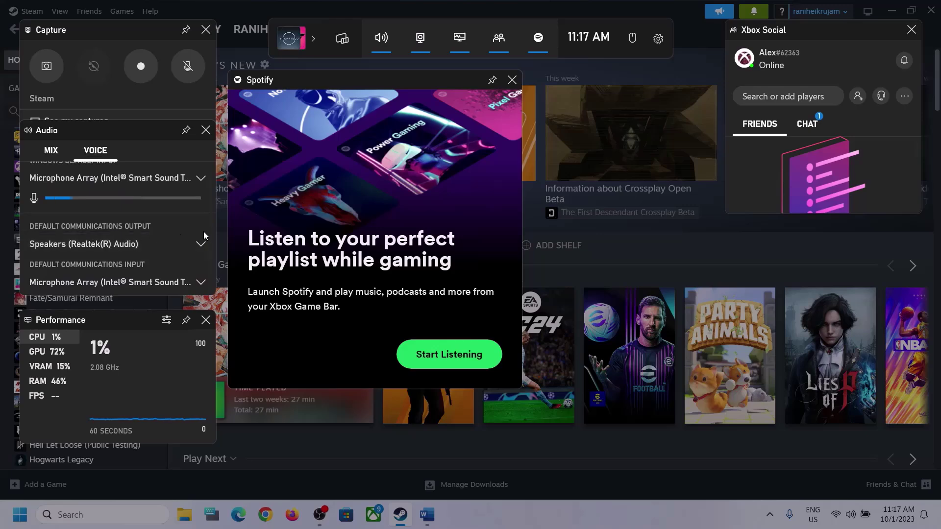
- Choose Speakers (Realtek(R) Audio) as default communications output, check the communications input devices, and close the Game Bar
{"action": "left_click", "coordinate": [203, 245]}
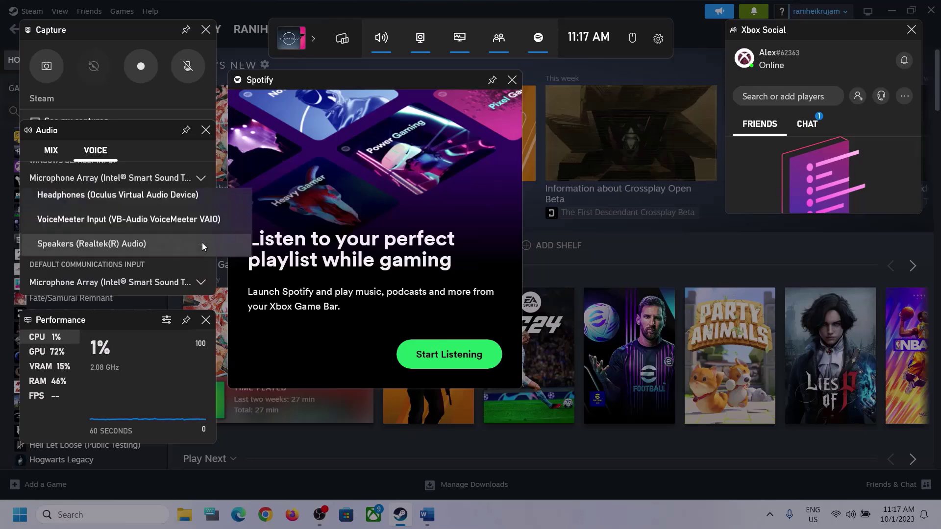
{"action": "left_click", "coordinate": [153, 245]}
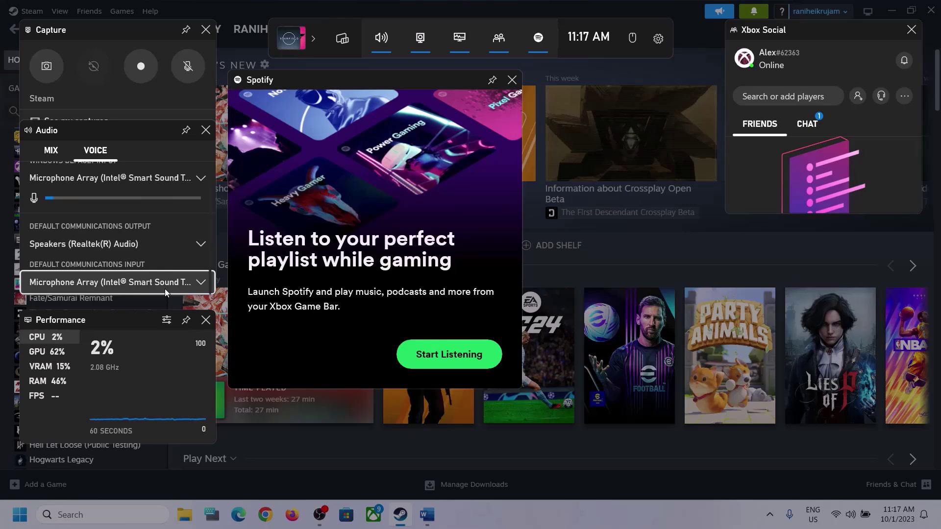
{"action": "left_click", "coordinate": [195, 286]}
{"action": "left_click", "coordinate": [180, 222]}
{"action": "left_click", "coordinate": [543, 145]}
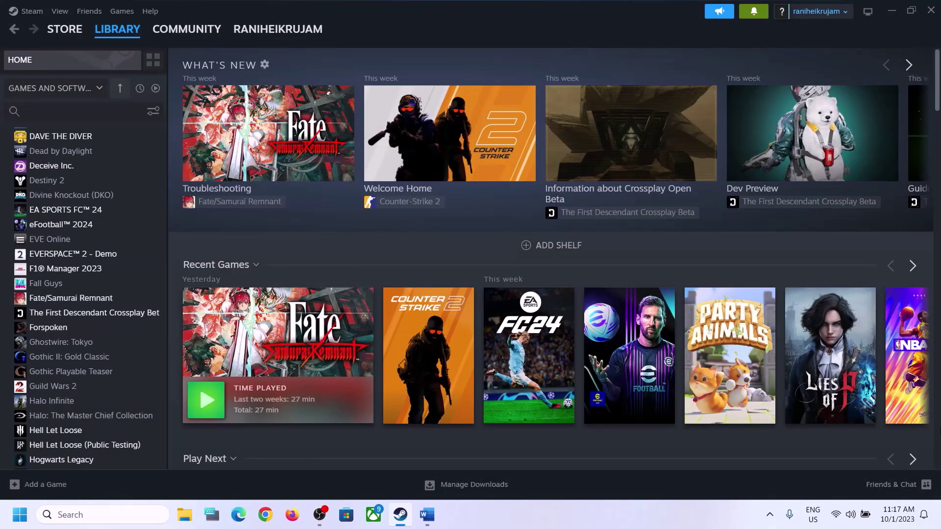
- Highlight the Step 2 instruction about Sound Settings in the Word document, then minimise the document
{"action": "left_click", "coordinate": [426, 515]}
{"action": "scroll", "coordinate": [255, 343], "scroll_direction": "down", "scroll_amount": 3}
{"action": "scroll", "coordinate": [256, 298], "scroll_direction": "up", "scroll_amount": 2}
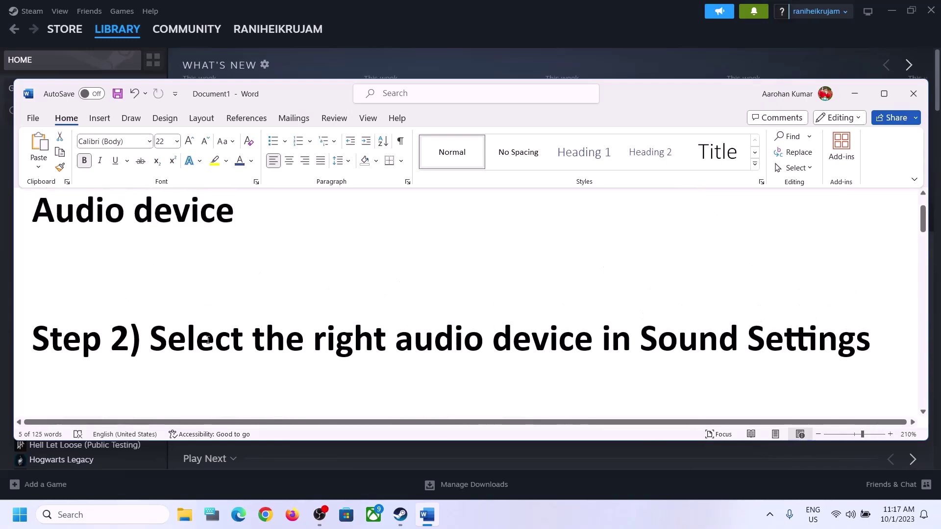
{"action": "left_click_drag", "start_coordinate": [151, 343], "coordinate": [745, 343]}
{"action": "left_click", "coordinate": [863, 95]}
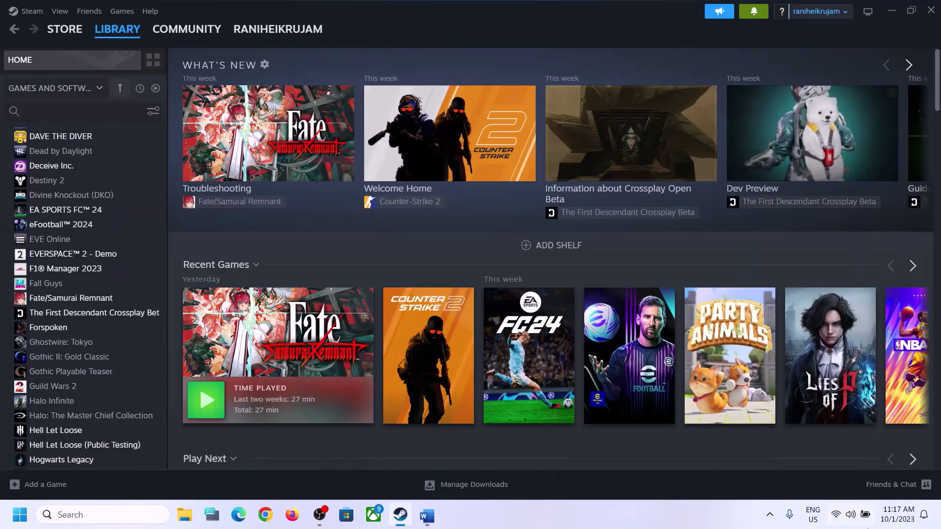
- Examine the output devices, spatial sound options and volume mixer in the Windows quick sound output settings
{"action": "left_click", "coordinate": [851, 518]}
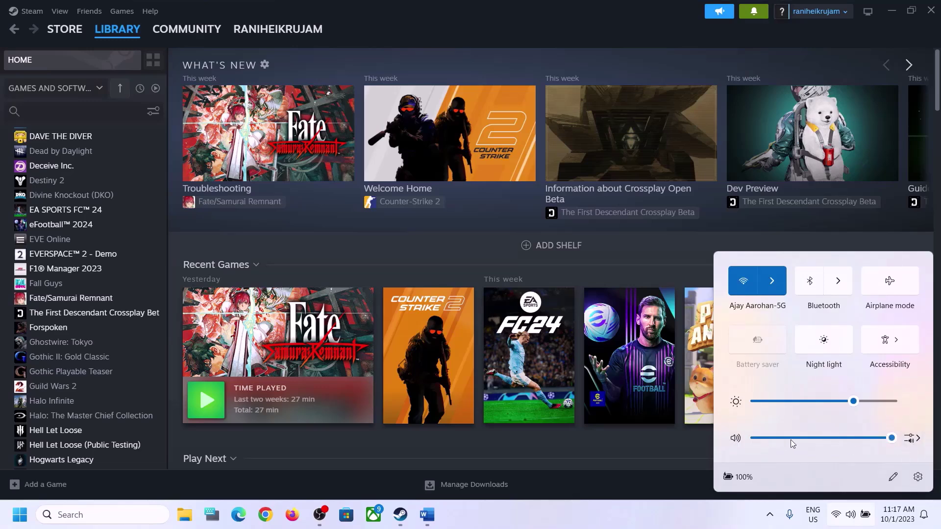
{"action": "left_click", "coordinate": [918, 439]}
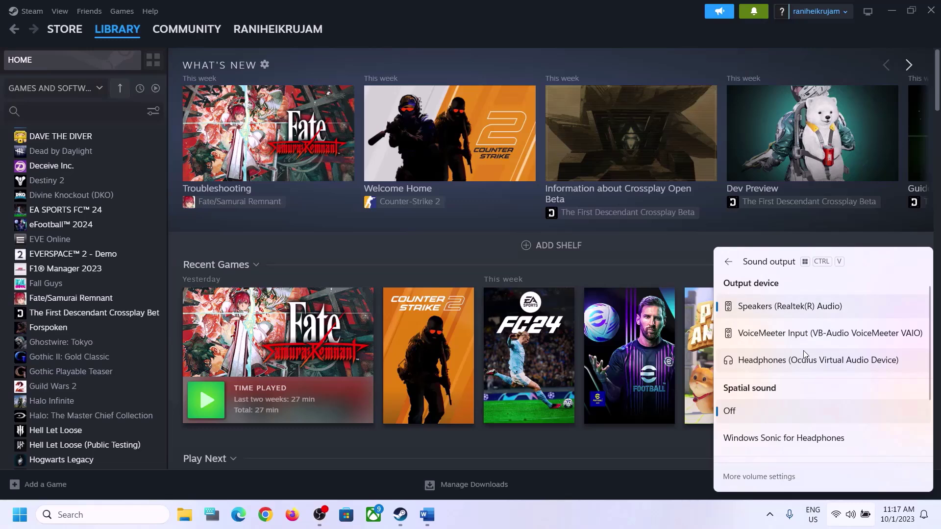
{"action": "scroll", "coordinate": [799, 389], "scroll_direction": "down", "scroll_amount": 1}
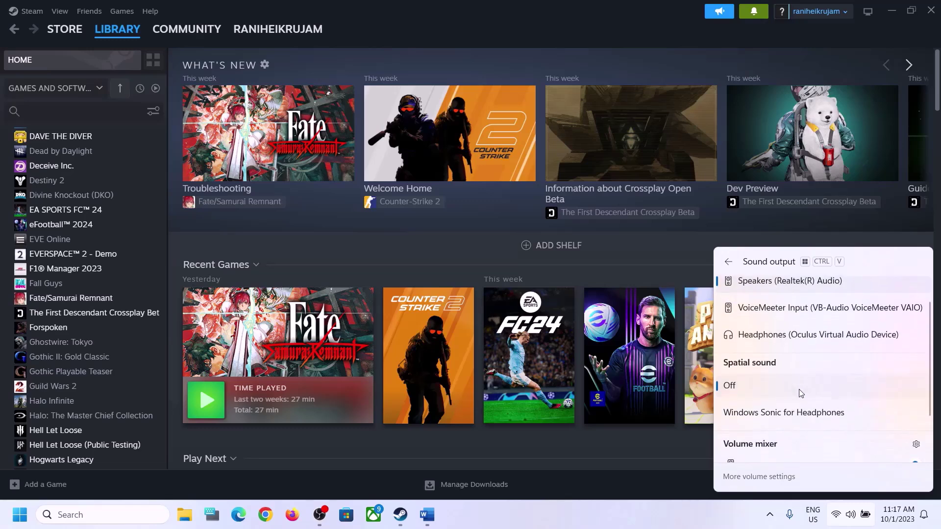
{"action": "scroll", "coordinate": [799, 390], "scroll_direction": "down", "scroll_amount": 2}
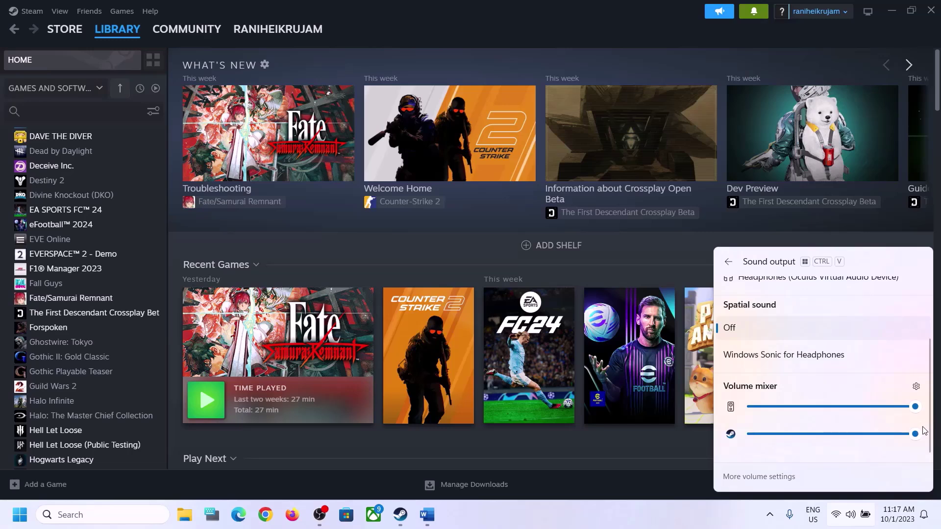
{"action": "left_click", "coordinate": [732, 516]}
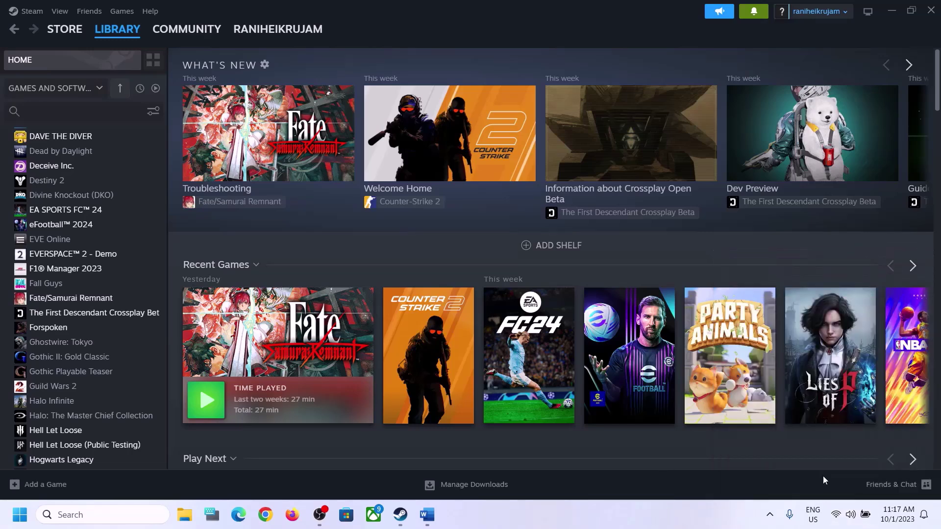
- Open the full Windows Sound settings and examine the list of output devices for playing sound
{"action": "right_click", "coordinate": [851, 521]}
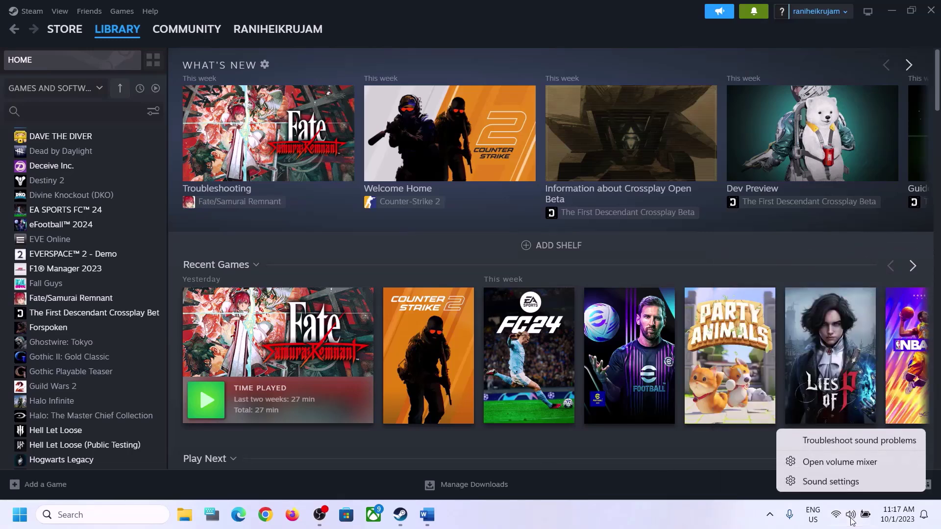
{"action": "left_click", "coordinate": [840, 482]}
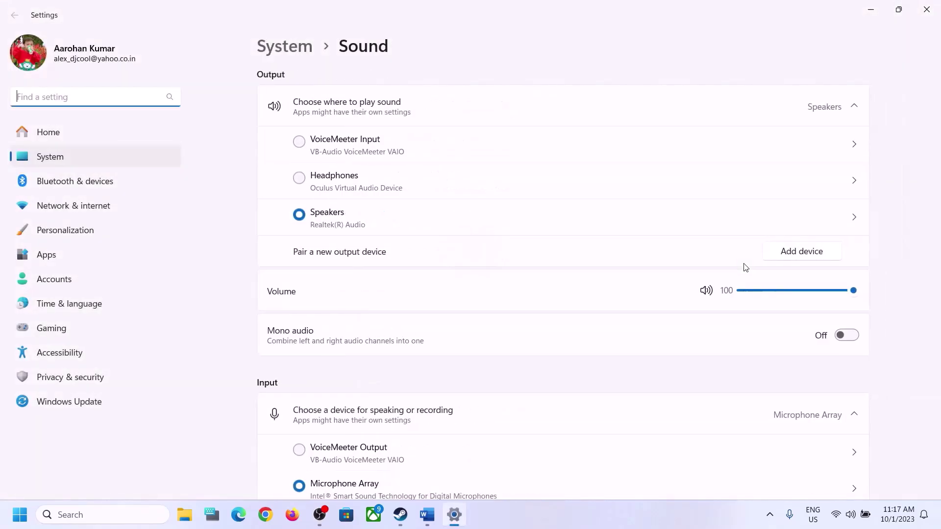
{"action": "left_click", "coordinate": [855, 107]}
{"action": "left_click", "coordinate": [854, 108]}
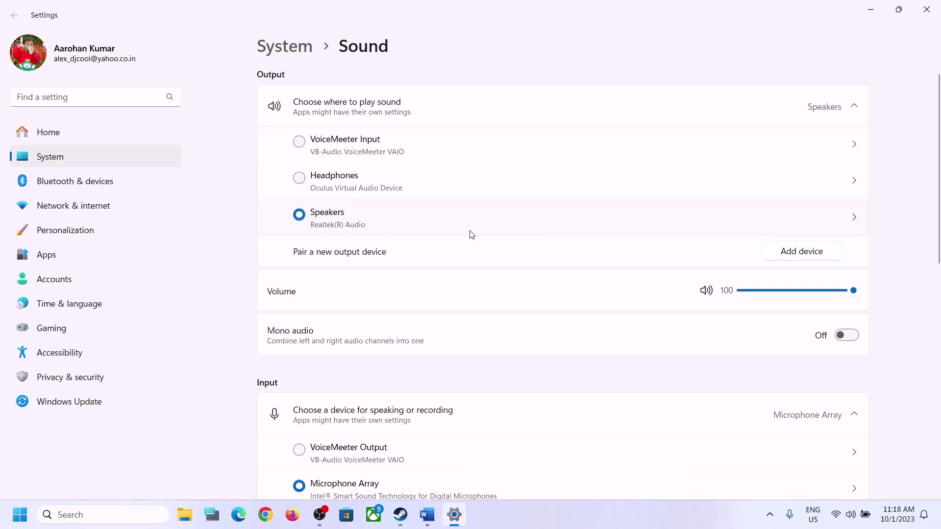
- Examine the sound input devices and advanced options, check the app volumes in the Volume mixer, and close Settings
{"action": "scroll", "coordinate": [703, 373], "scroll_direction": "down", "scroll_amount": 7}
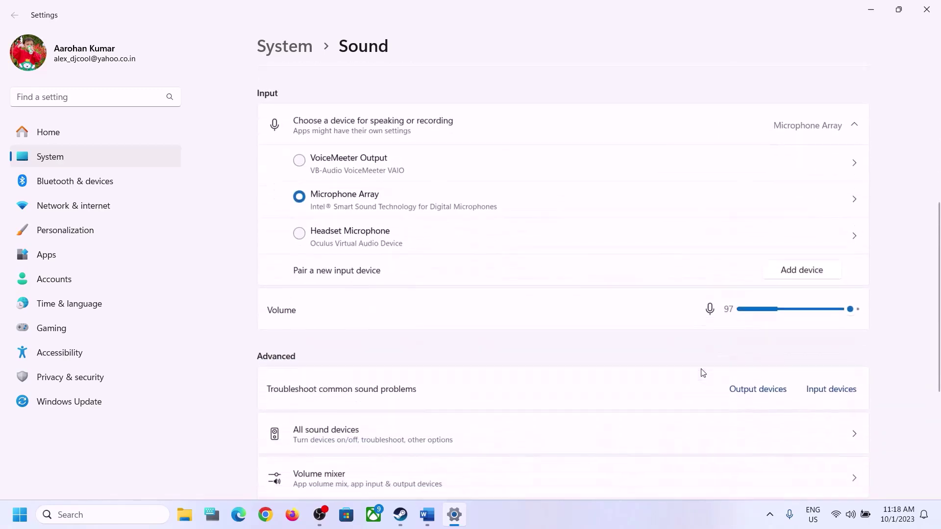
{"action": "scroll", "coordinate": [701, 371], "scroll_direction": "up", "scroll_amount": 1}
{"action": "scroll", "coordinate": [700, 371], "scroll_direction": "down", "scroll_amount": 1}
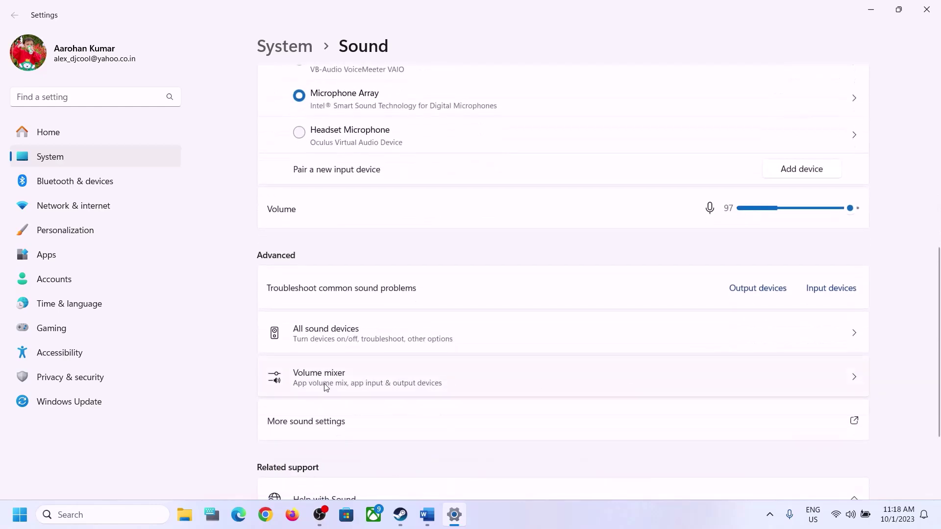
{"action": "left_click", "coordinate": [317, 381]}
{"action": "scroll", "coordinate": [636, 349], "scroll_direction": "down", "scroll_amount": 1}
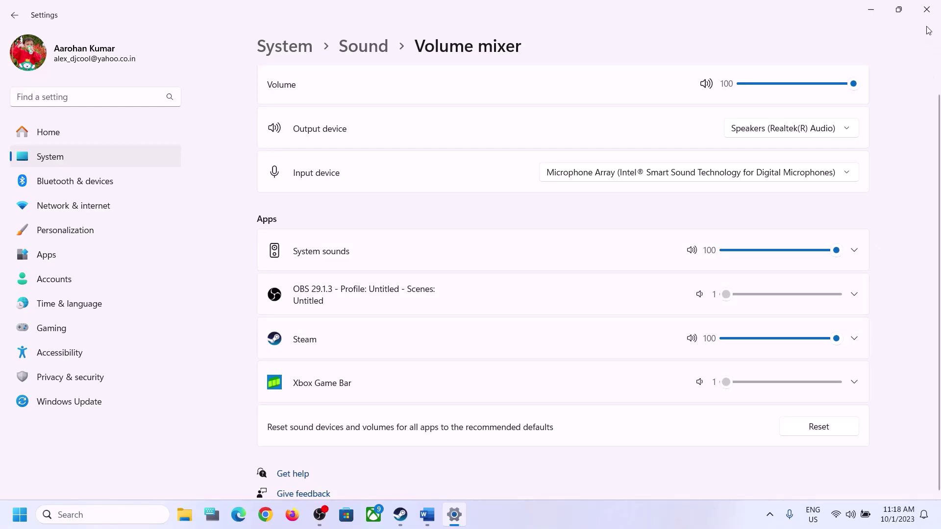
{"action": "left_click", "coordinate": [927, 9]}
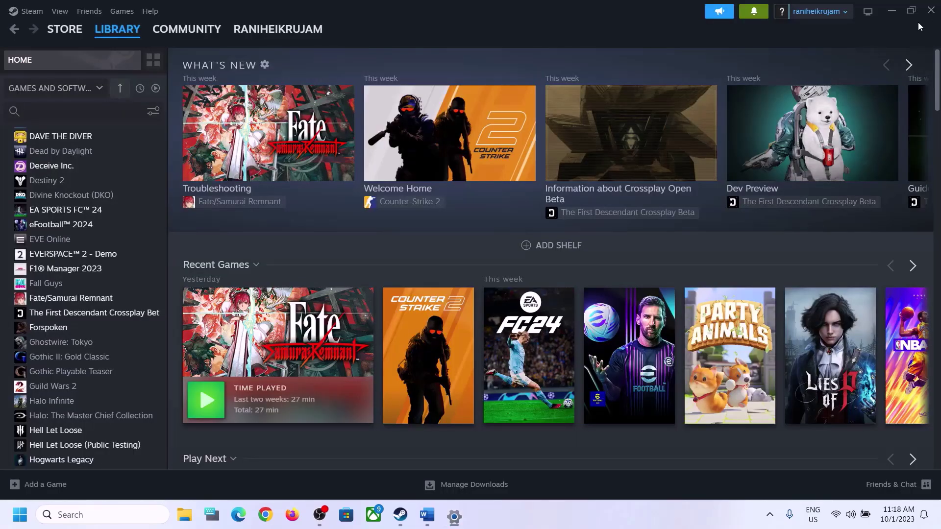
- Switch to the Word document and highlight the Step 3 instructions "Restart the game" and "Restart PC"
{"action": "left_click", "coordinate": [426, 514]}
{"action": "scroll", "coordinate": [406, 375], "scroll_direction": "down", "scroll_amount": 2}
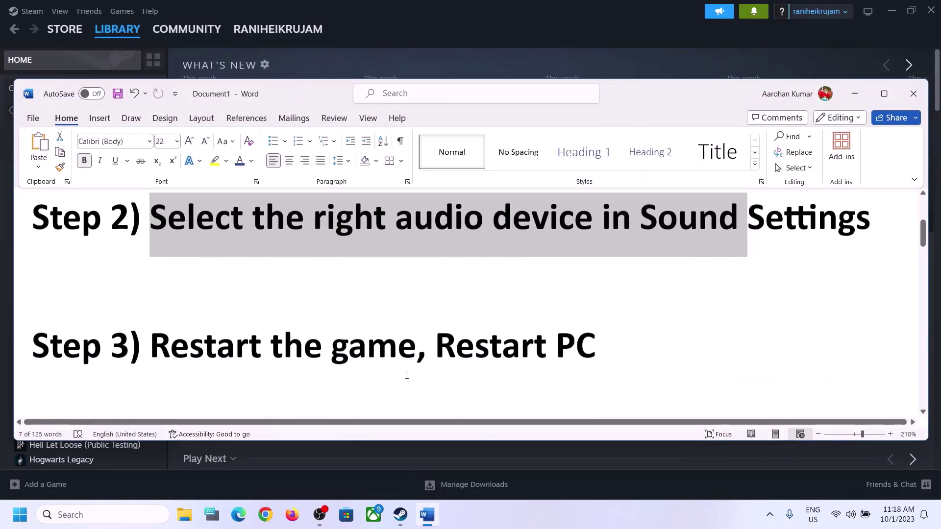
{"action": "left_click_drag", "start_coordinate": [151, 346], "coordinate": [399, 344]}
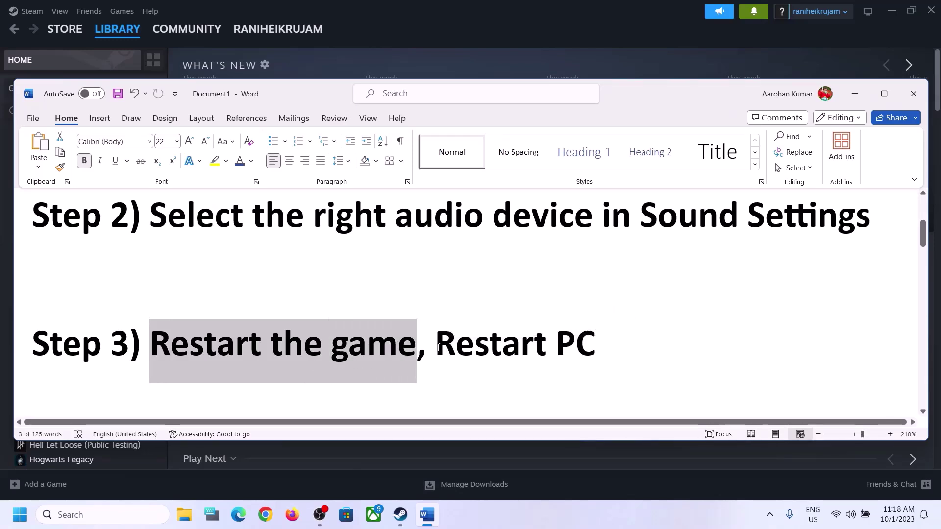
{"action": "left_click_drag", "start_coordinate": [450, 345], "coordinate": [597, 346]}
- Bring up the PC's power options to view Restart, then dismiss them and return to the Word document
{"action": "left_click", "coordinate": [19, 514]}
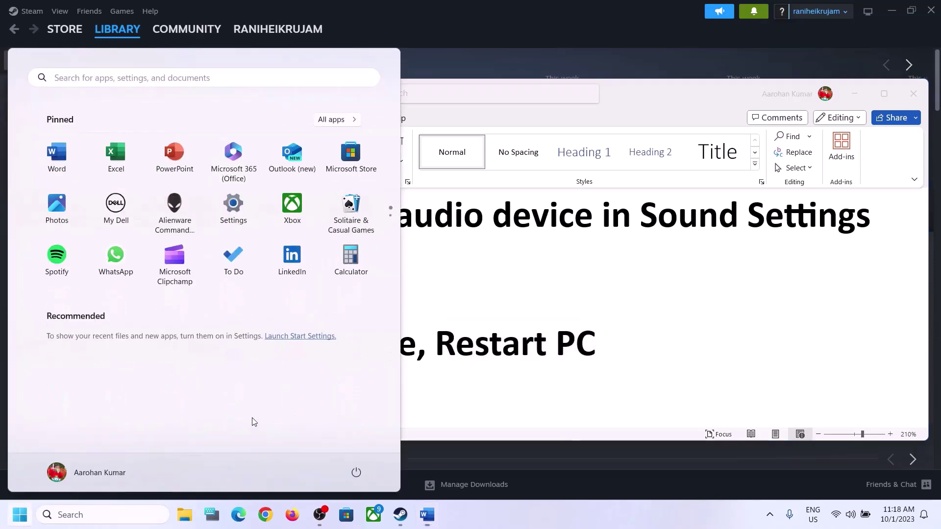
{"action": "left_click", "coordinate": [355, 473]}
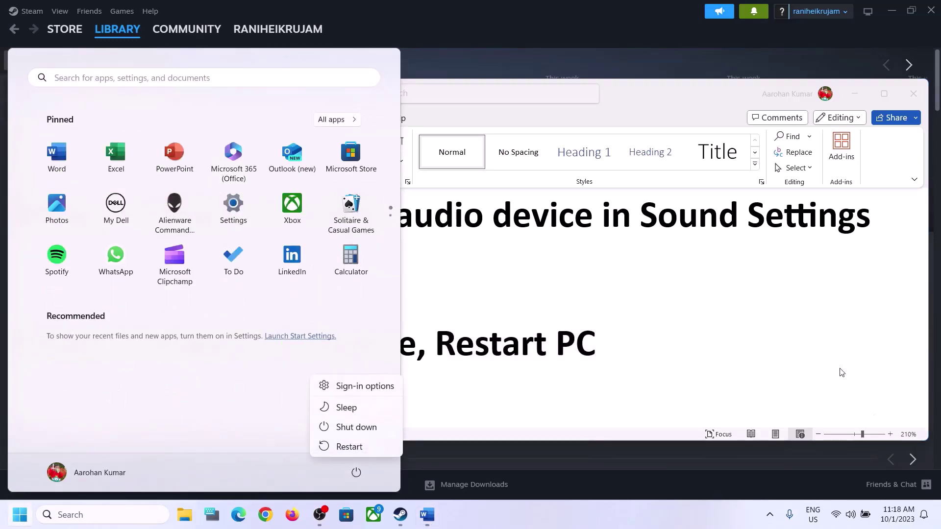
{"action": "left_click", "coordinate": [678, 340]}
{"action": "left_click", "coordinate": [678, 340]}
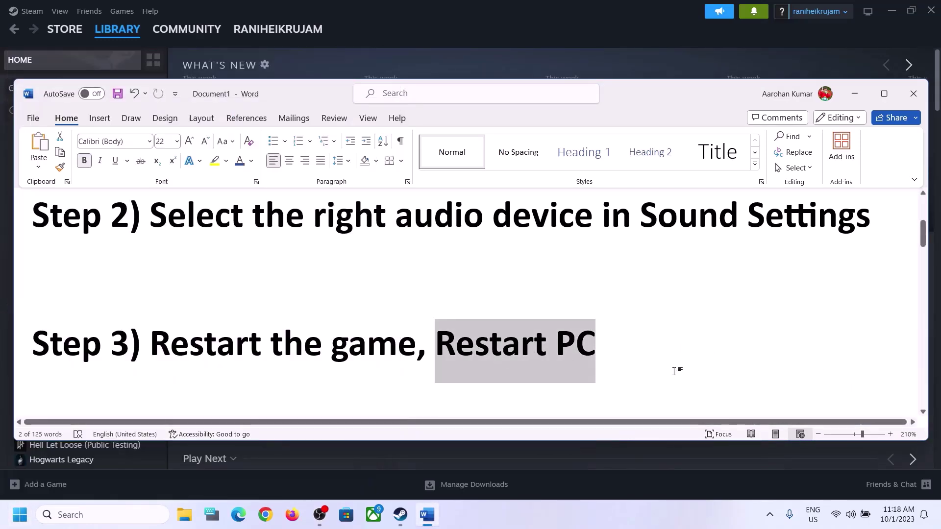
- View the Windows quick settings for volume and sound output, then dismiss them
{"action": "left_click", "coordinate": [853, 520]}
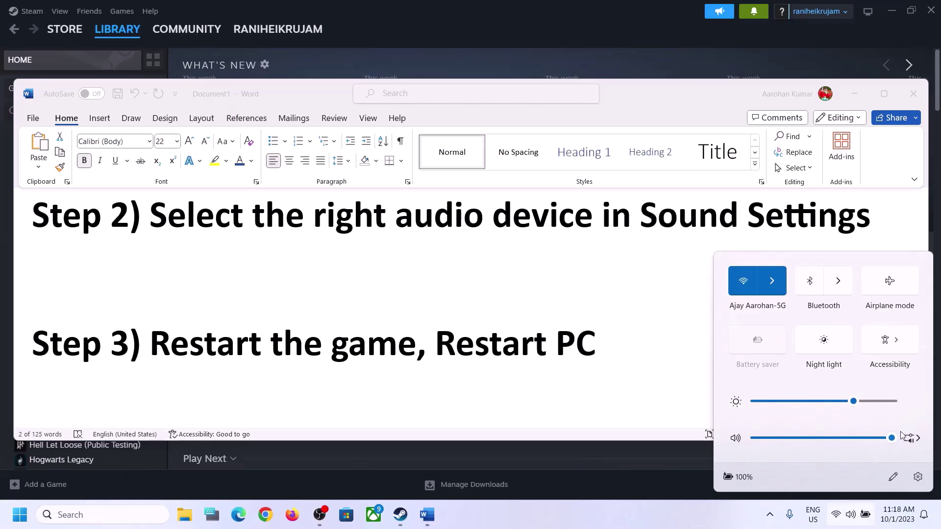
{"action": "left_click", "coordinate": [915, 440]}
{"action": "left_click", "coordinate": [474, 390]}
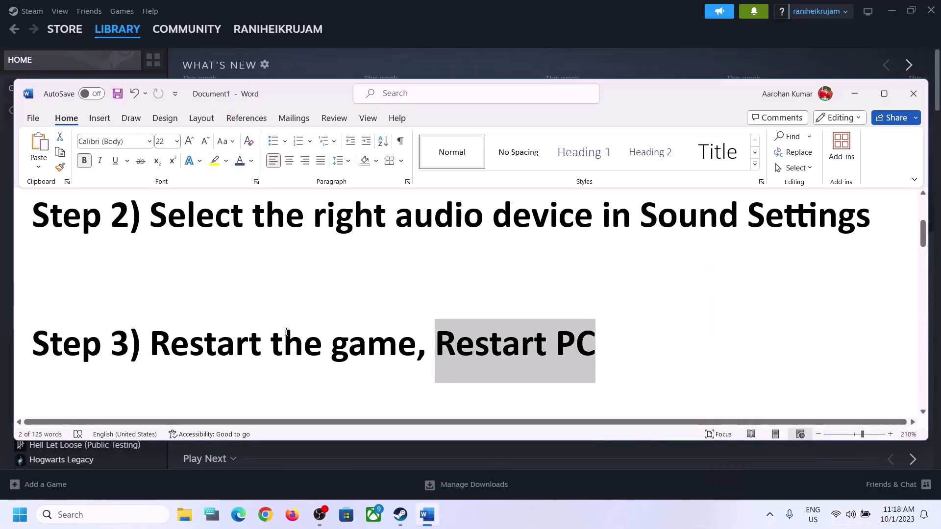
- Highlight the Step 4 instruction about setting the sound sample rate to 48/44k Hz in the Word document
{"action": "left_click", "coordinate": [323, 335]}
{"action": "scroll", "coordinate": [322, 334], "scroll_direction": "down", "scroll_amount": 5}
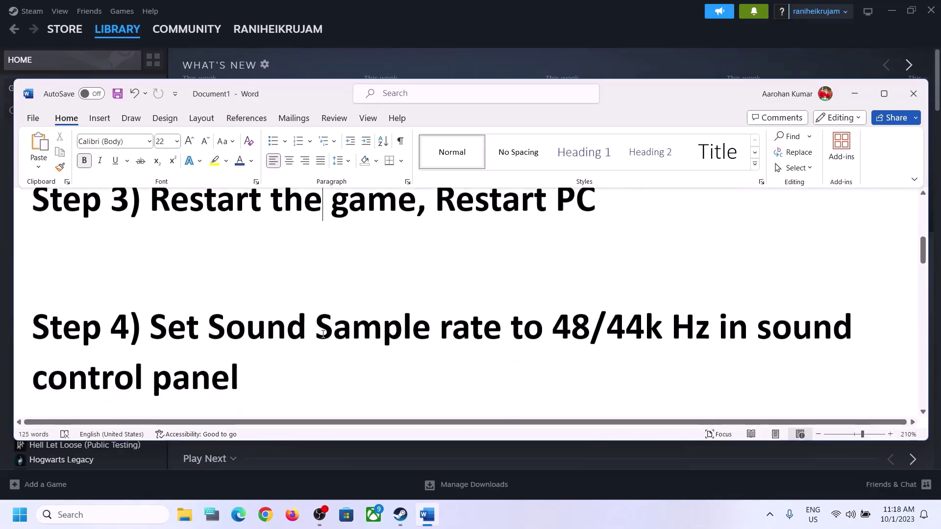
{"action": "left_click_drag", "start_coordinate": [157, 292], "coordinate": [350, 351]}
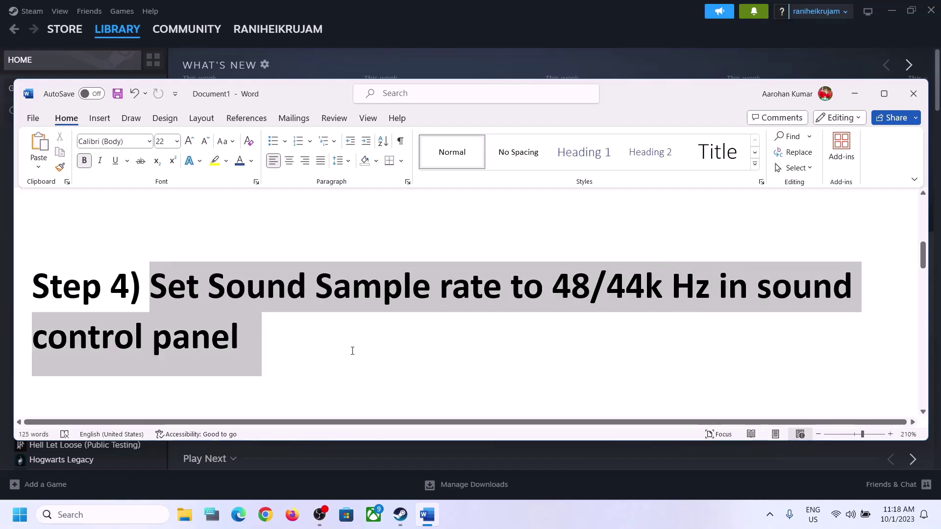
- Search Windows for "control", open Control Panel, and bring up the Sound dialog from Hardware and Sound
{"action": "left_click", "coordinate": [108, 521]}
{"action": "type", "text": "control"}
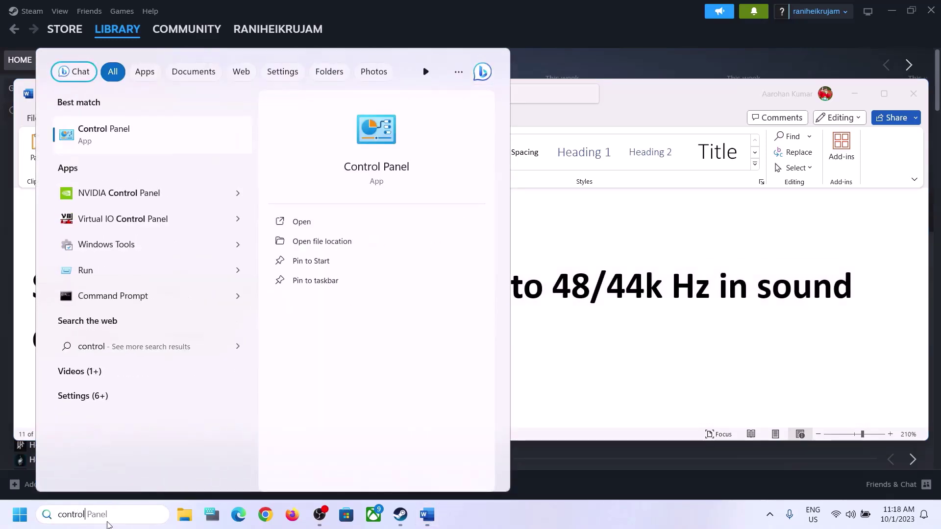
{"action": "key", "text": "Return"}
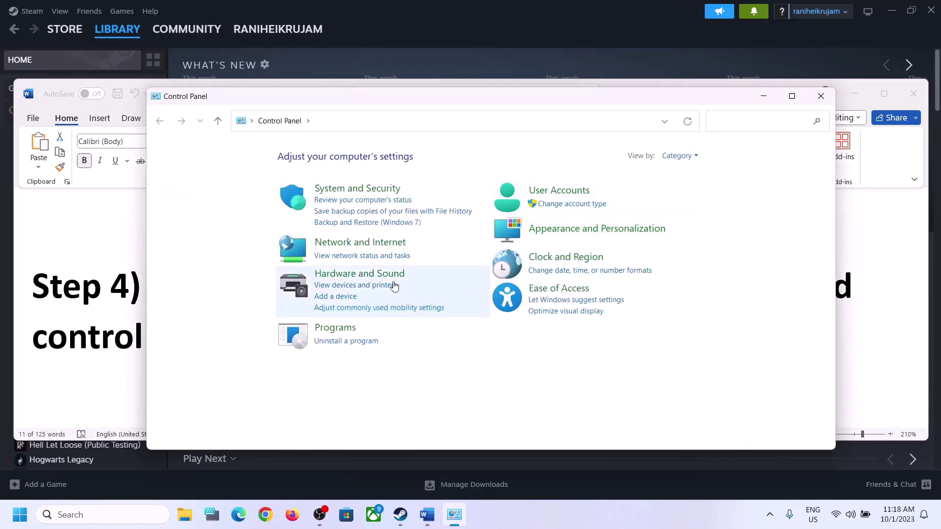
{"action": "left_click", "coordinate": [355, 277]}
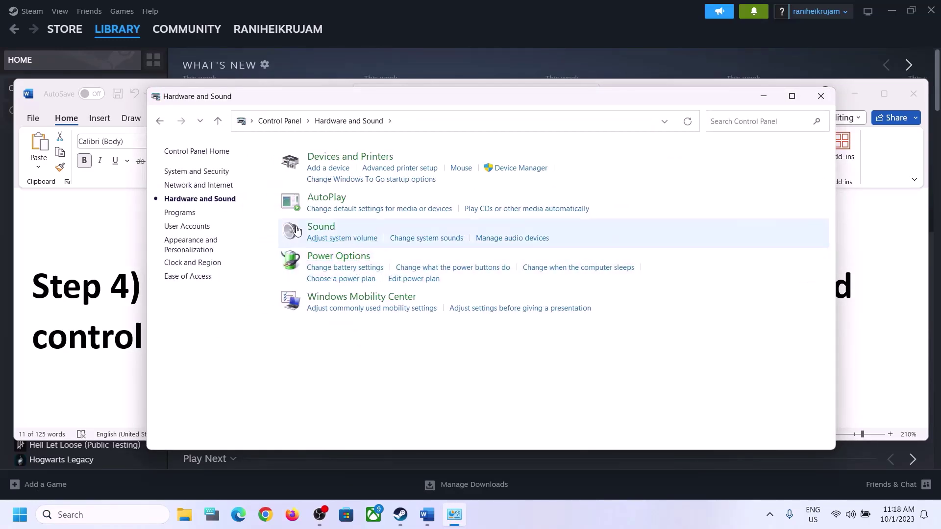
{"action": "left_click", "coordinate": [319, 229]}
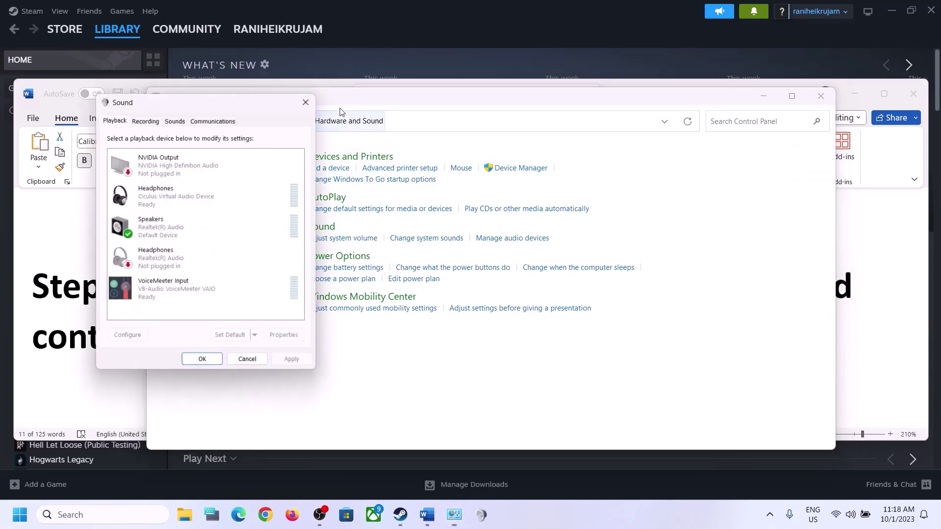
{"action": "left_click_drag", "start_coordinate": [233, 102], "coordinate": [446, 84]}
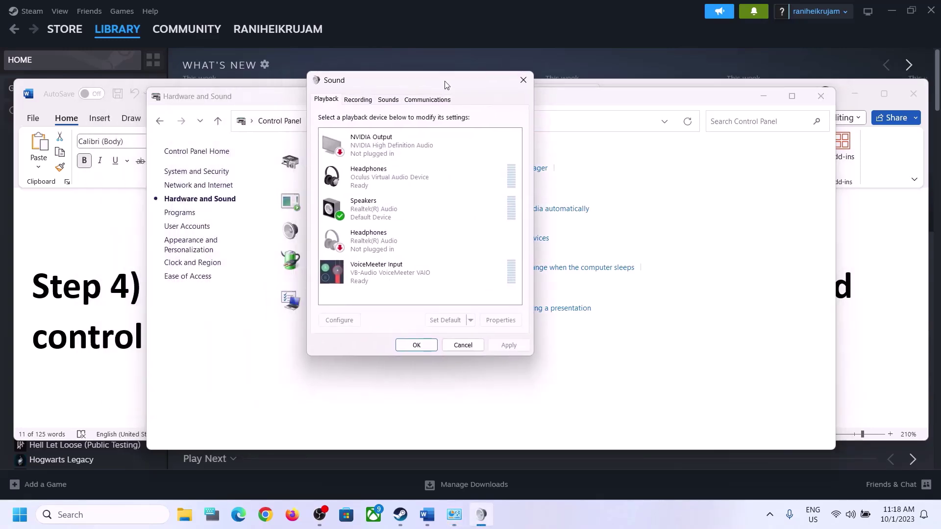
- Select the Realtek(R) Audio Speakers playback device and open the Advanced settings of its properties
{"action": "left_click", "coordinate": [383, 217]}
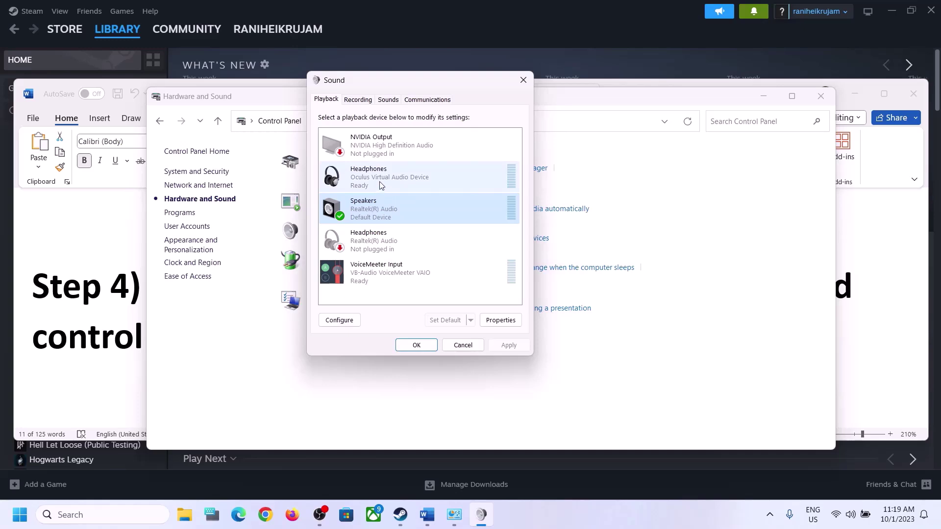
{"action": "left_click", "coordinate": [380, 182]}
{"action": "left_click", "coordinate": [378, 206]}
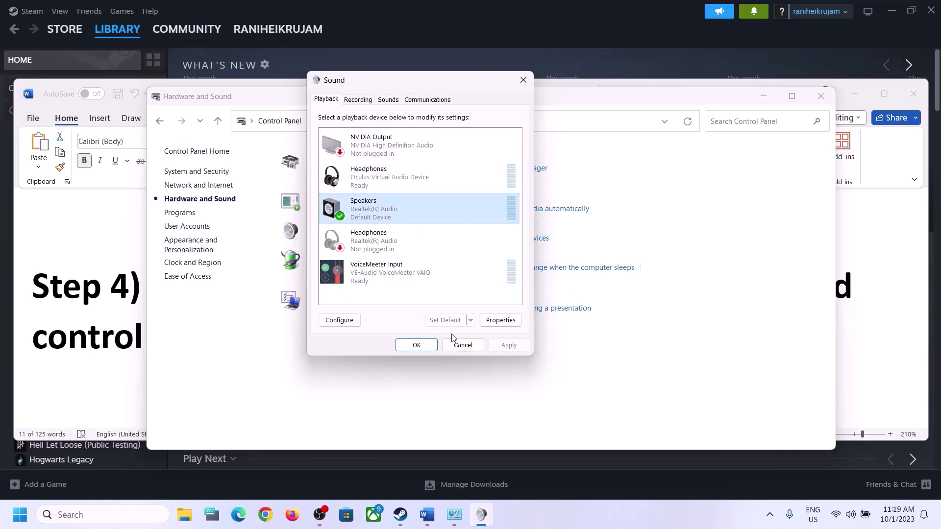
{"action": "right_click", "coordinate": [384, 215]}
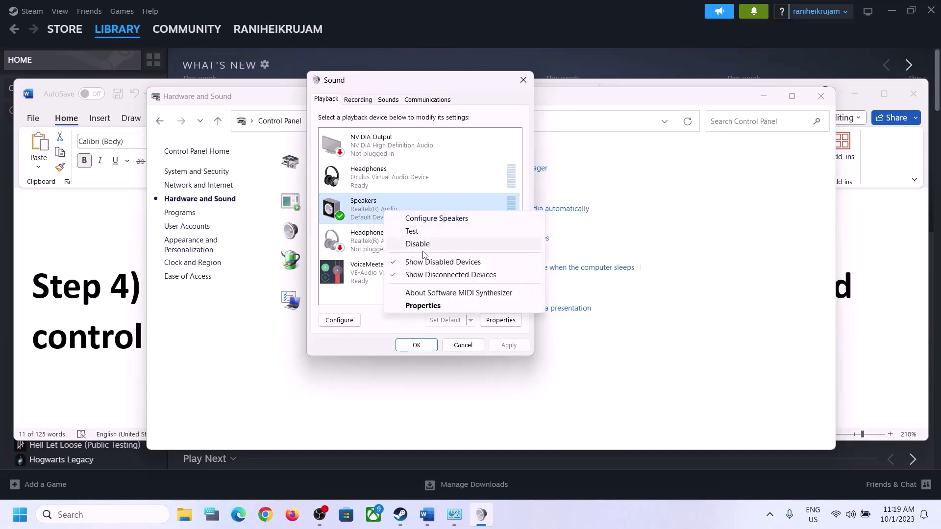
{"action": "left_click", "coordinate": [424, 306]}
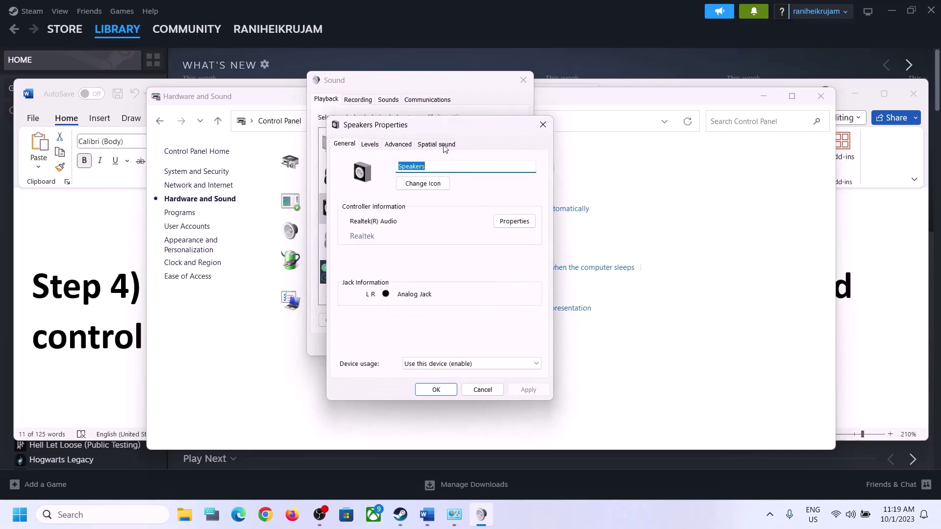
{"action": "left_click", "coordinate": [398, 144]}
- Set the Speakers' default format to 16 bit, 48000 Hz and apply it
{"action": "left_click", "coordinate": [437, 203]}
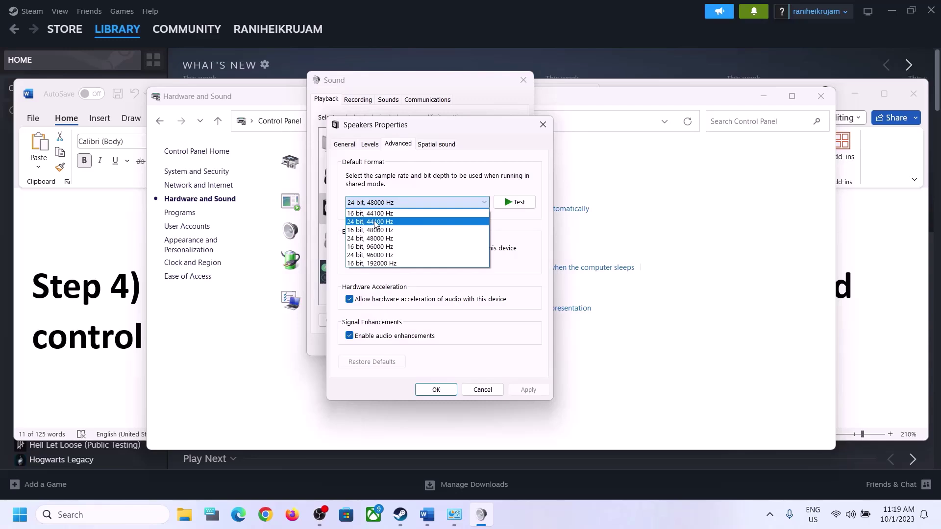
{"action": "left_click", "coordinate": [382, 233]}
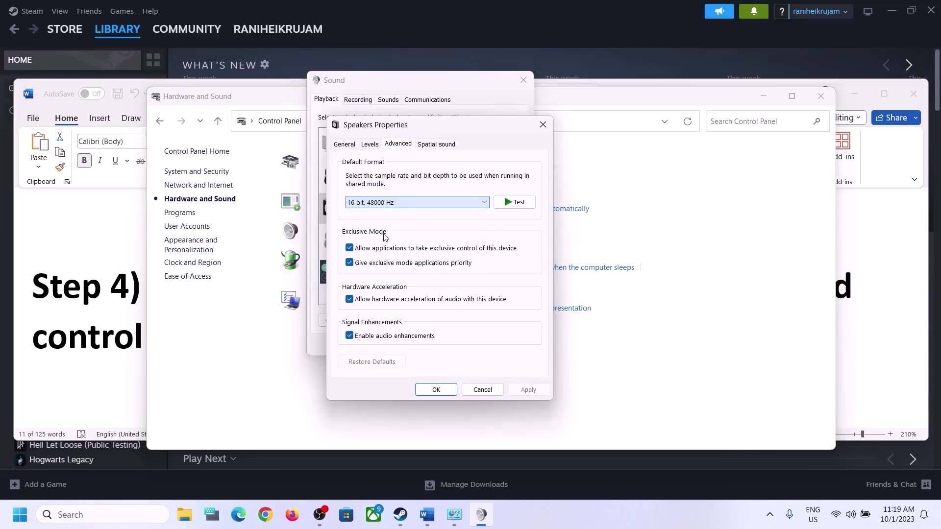
{"action": "left_click", "coordinate": [511, 388]}
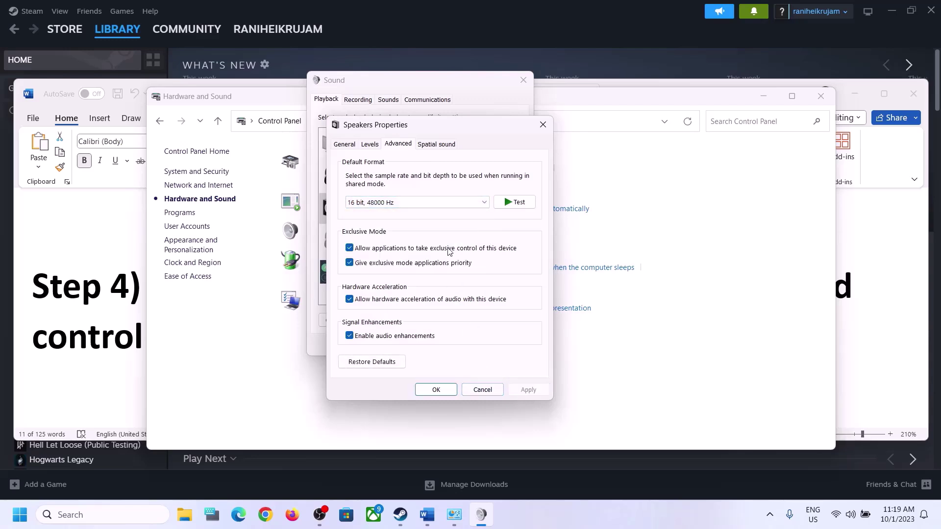
- Set the Speakers' default format to 24 bit, 48000 Hz, apply it, and close the sound dialogs and Control Panel
{"action": "left_click", "coordinate": [404, 204]}
{"action": "left_click", "coordinate": [370, 240]}
{"action": "left_click", "coordinate": [528, 389]}
{"action": "left_click", "coordinate": [436, 390]}
{"action": "left_click", "coordinate": [431, 346]}
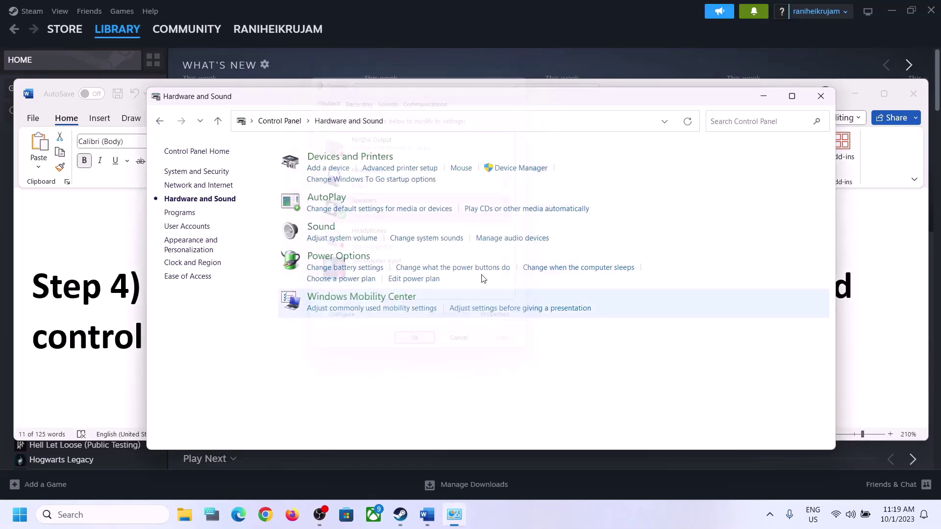
{"action": "left_click", "coordinate": [821, 96]}
- Highlight the sample rate in Step 4, and the Step 5 instruction about disconnecting and reconnecting the controller
{"action": "left_click_drag", "start_coordinate": [535, 286], "coordinate": [706, 287]}
{"action": "left_click", "coordinate": [293, 320]}
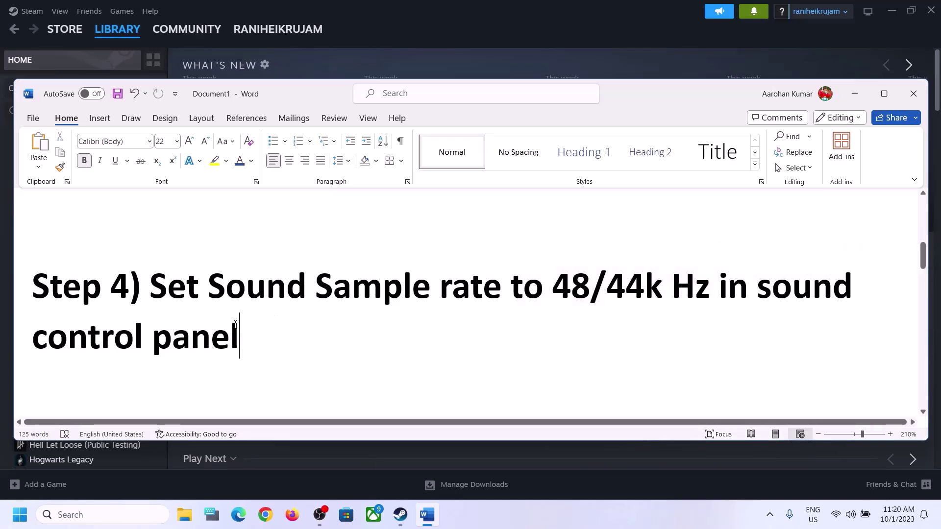
{"action": "scroll", "coordinate": [294, 321], "scroll_direction": "down", "scroll_amount": 3}
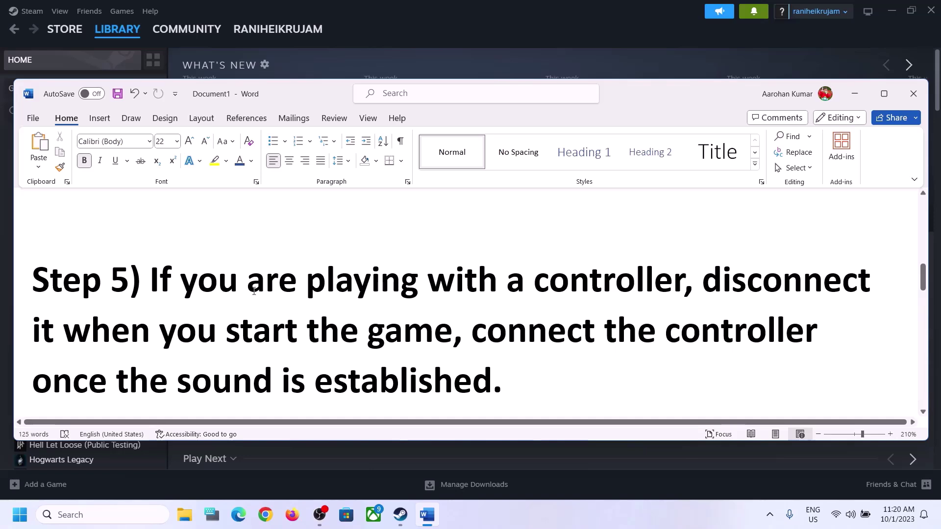
{"action": "left_click_drag", "start_coordinate": [155, 279], "coordinate": [433, 340]}
{"action": "left_click", "coordinate": [706, 283]}
{"action": "left_click", "coordinate": [743, 276]}
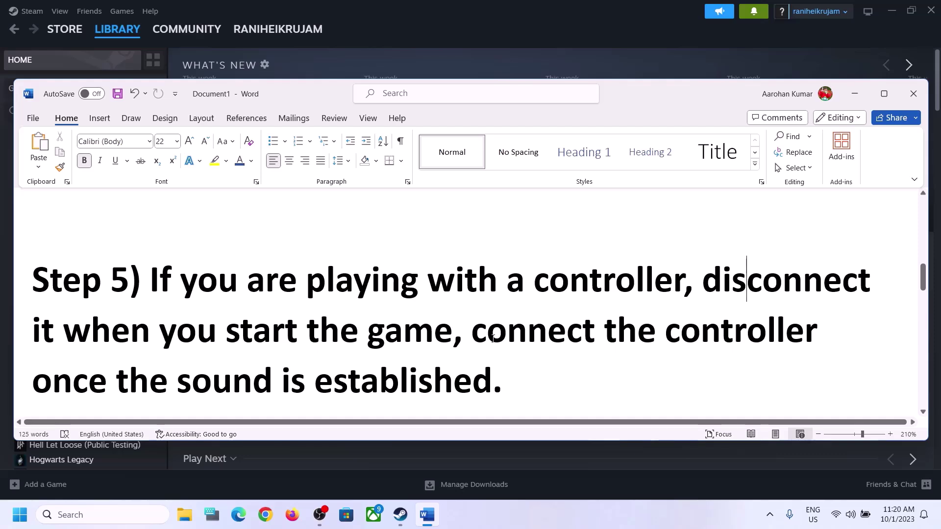
{"action": "left_click_drag", "start_coordinate": [493, 337], "coordinate": [826, 333]}
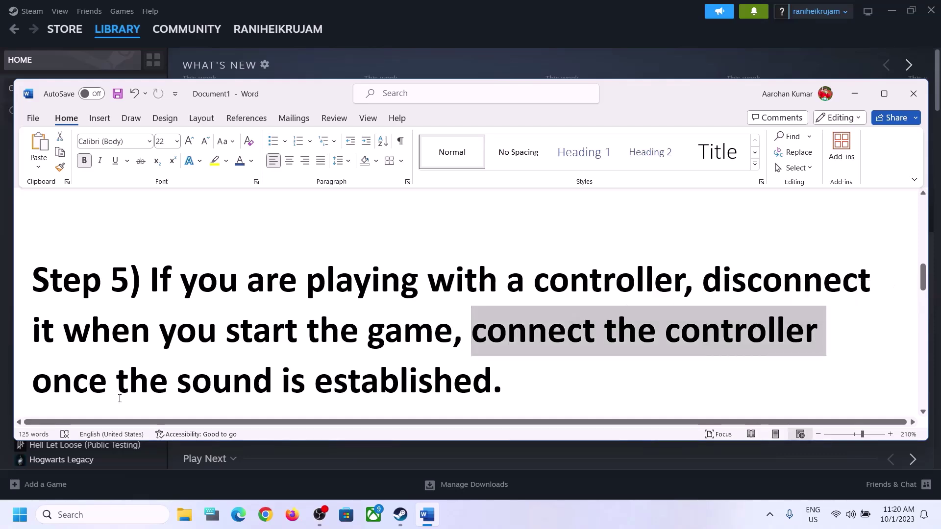
{"action": "left_click_drag", "start_coordinate": [71, 392], "coordinate": [493, 387]}
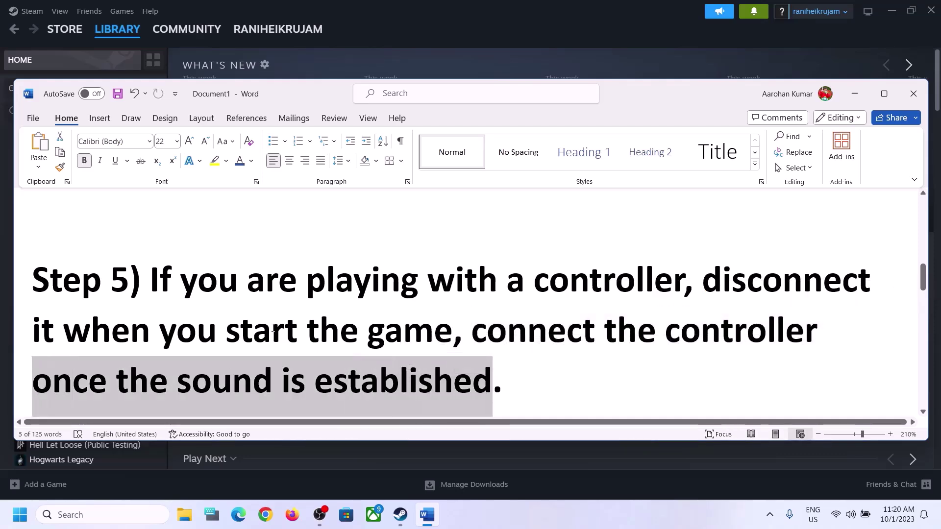
- Highlight the Step 6 instruction about turning off Spatial Sound in the Word document
{"action": "left_click", "coordinate": [287, 304]}
{"action": "scroll", "coordinate": [288, 304], "scroll_direction": "down", "scroll_amount": 5}
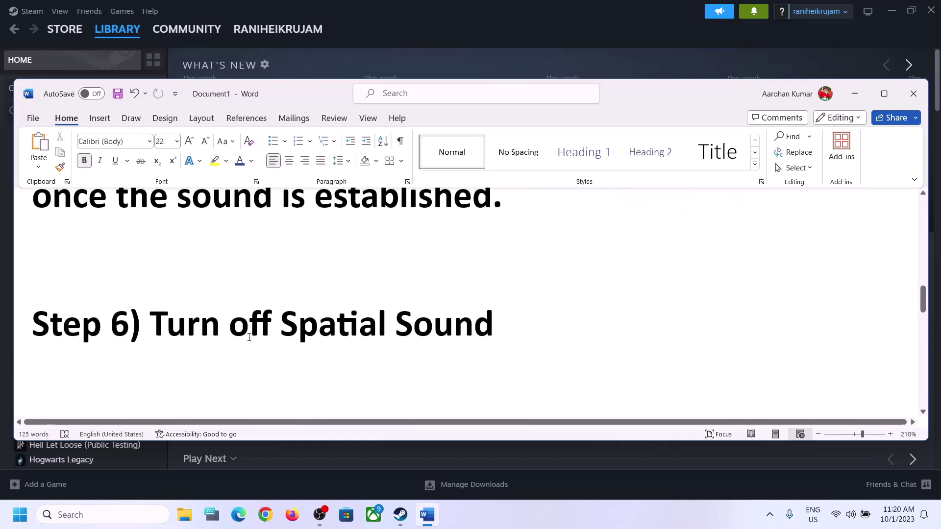
{"action": "left_click_drag", "start_coordinate": [228, 333], "coordinate": [514, 334]}
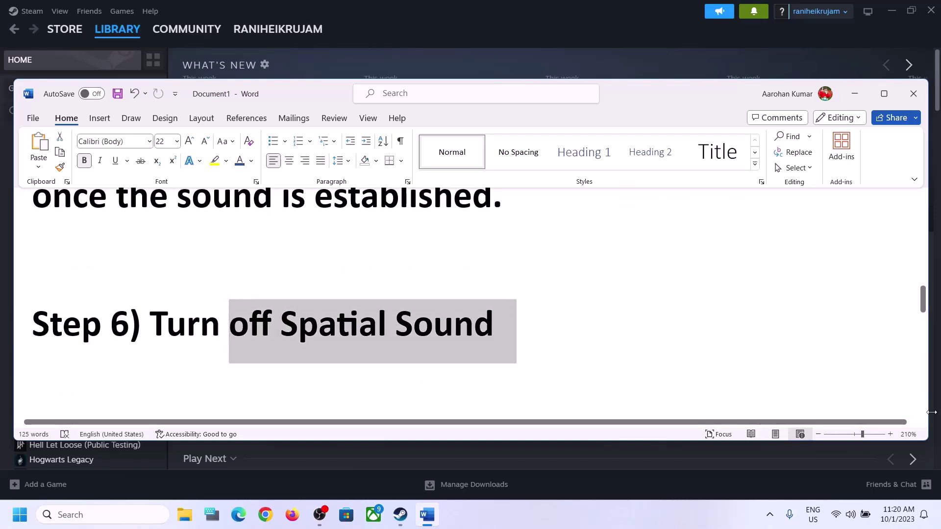
{"action": "right_click", "coordinate": [850, 513]}
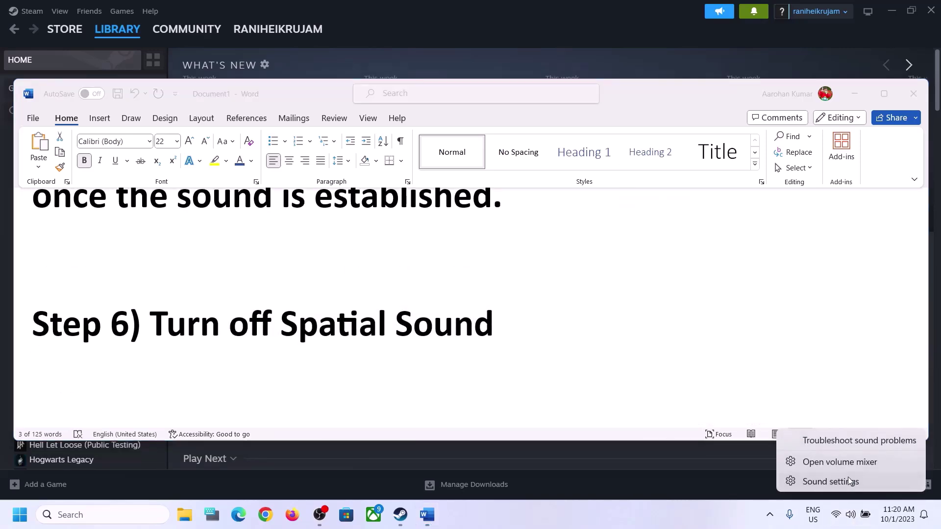
{"action": "left_click", "coordinate": [848, 481]}
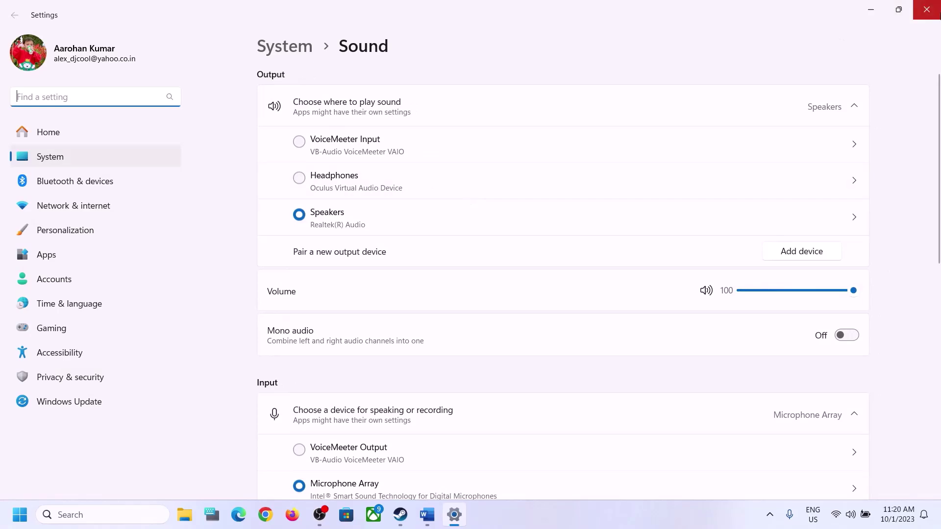
{"action": "left_click", "coordinate": [927, 10]}
- Open the Sound dialog from Control Panel's Hardware and Sound category and place it over the Control Panel window
{"action": "left_click", "coordinate": [100, 519]}
{"action": "type", "text": "c"}
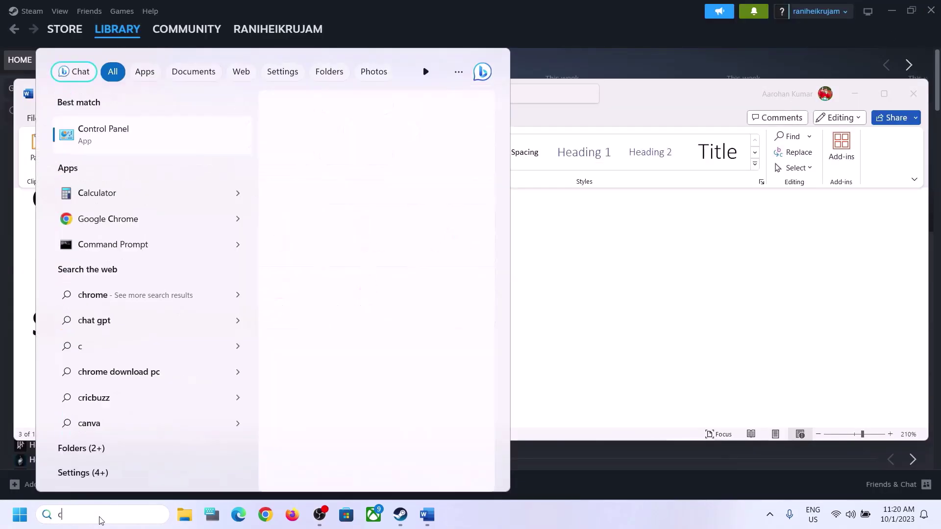
{"action": "type", "text": "ontrol"}
{"action": "key", "text": "Return"}
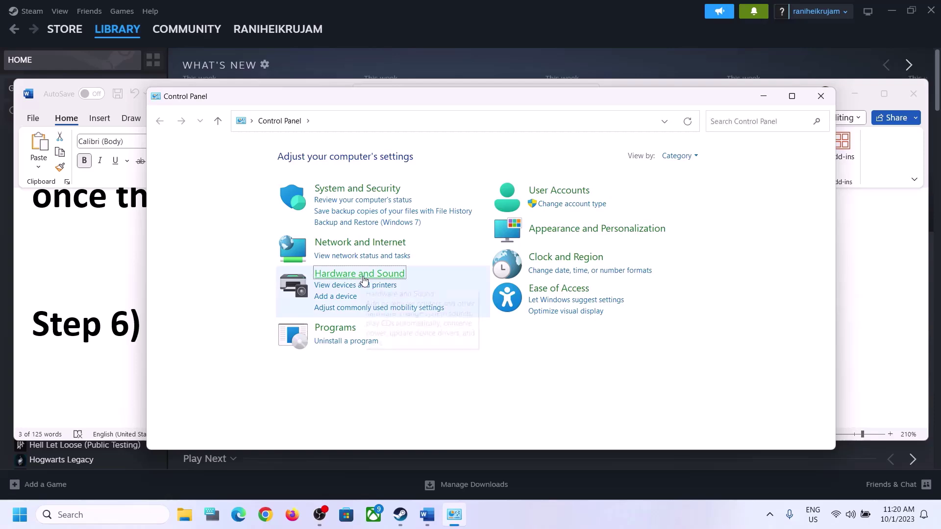
{"action": "left_click", "coordinate": [363, 276]}
{"action": "left_click", "coordinate": [343, 239]}
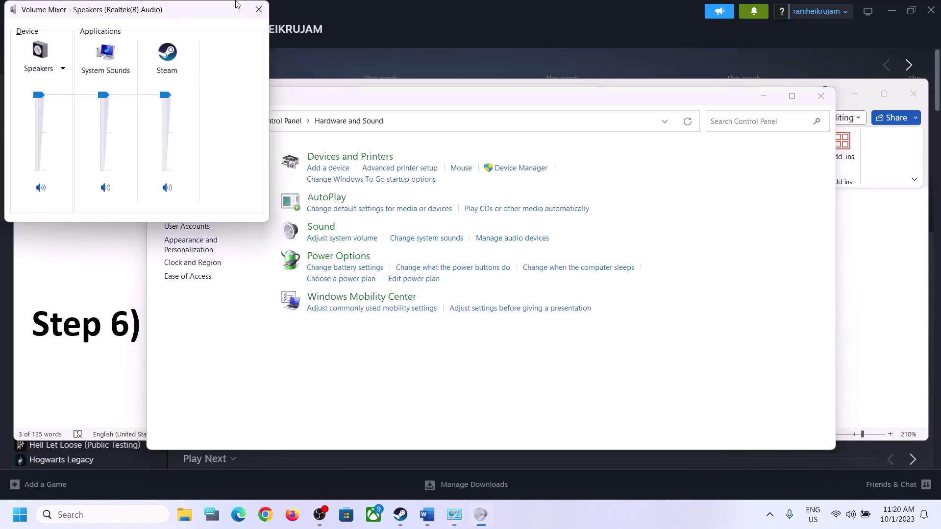
{"action": "left_click", "coordinate": [259, 9]}
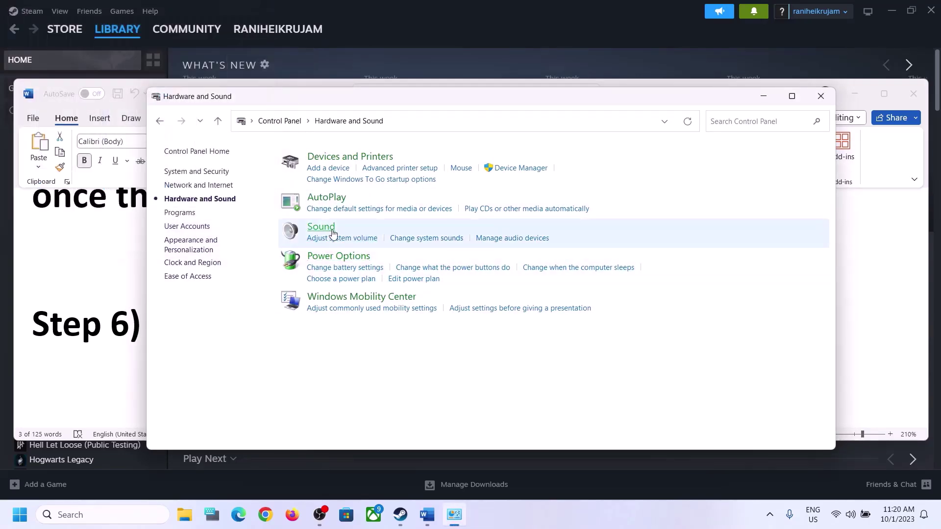
{"action": "left_click", "coordinate": [333, 233]}
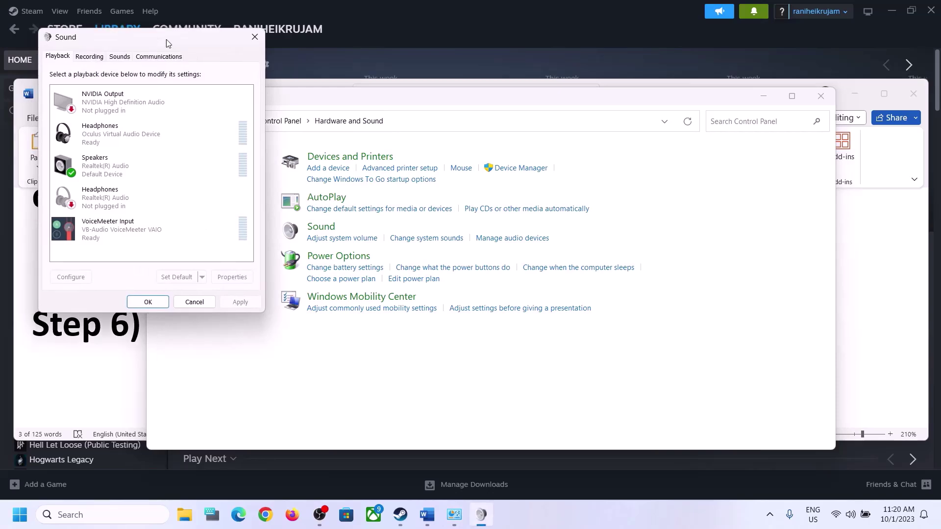
{"action": "left_click_drag", "start_coordinate": [221, 47], "coordinate": [518, 85]}
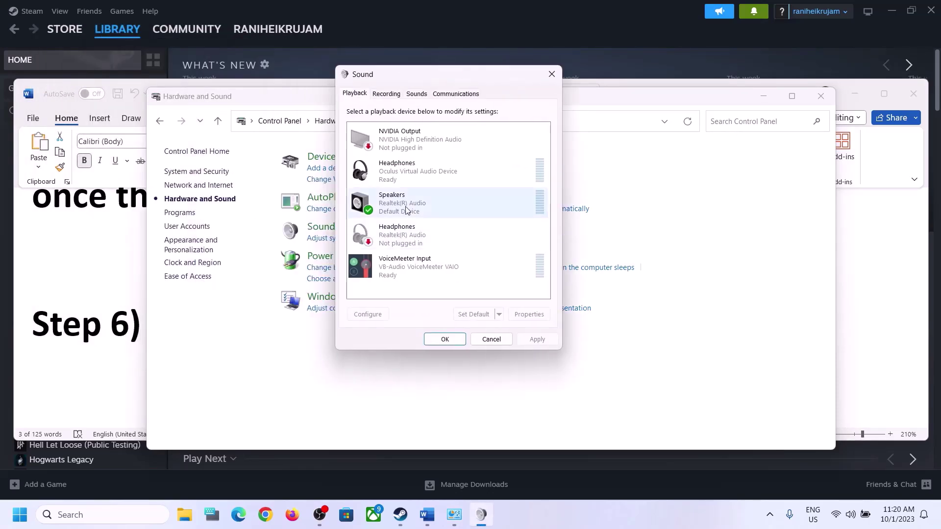
- Set the Speakers' spatial sound format to Off, apply it, and close the sound dialogs
{"action": "left_click", "coordinate": [407, 208]}
{"action": "right_click", "coordinate": [408, 206]}
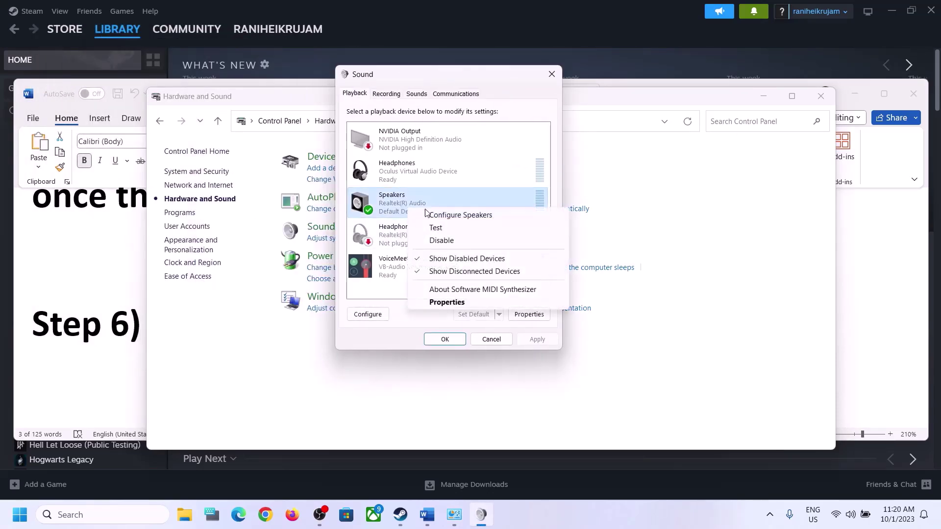
{"action": "left_click", "coordinate": [456, 302]}
{"action": "left_click", "coordinate": [464, 138]}
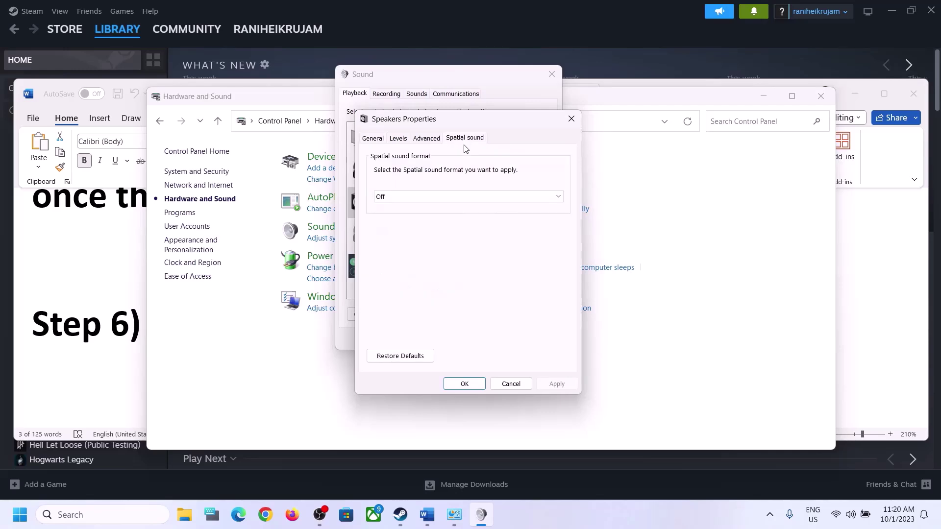
{"action": "left_click", "coordinate": [466, 196]}
{"action": "left_click", "coordinate": [431, 203]}
{"action": "left_click", "coordinate": [556, 385]}
{"action": "left_click", "coordinate": [473, 386]}
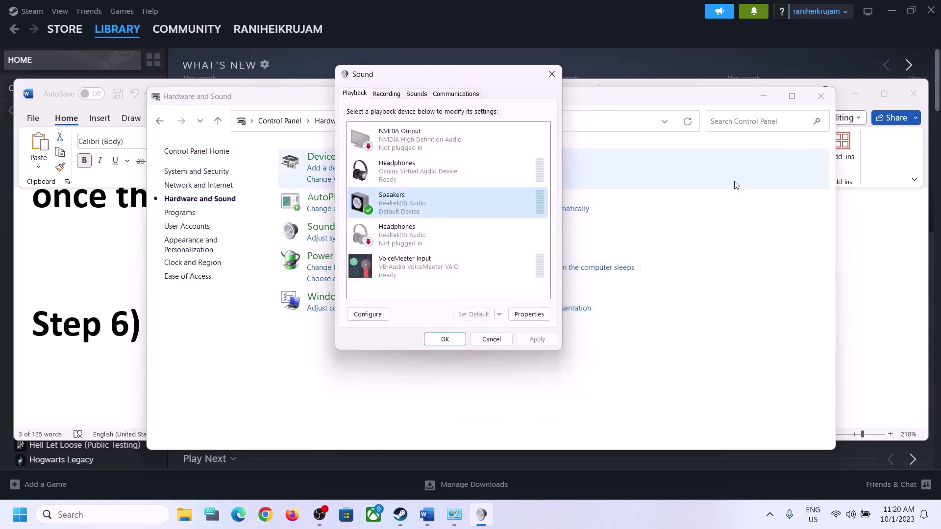
{"action": "left_click", "coordinate": [552, 74]}
- Highlight "Oculus/voicemeeter" and the recording and playback wording of Step 7 in the Word document
{"action": "left_click", "coordinate": [97, 305]}
{"action": "scroll", "coordinate": [360, 330], "scroll_direction": "down", "scroll_amount": 4}
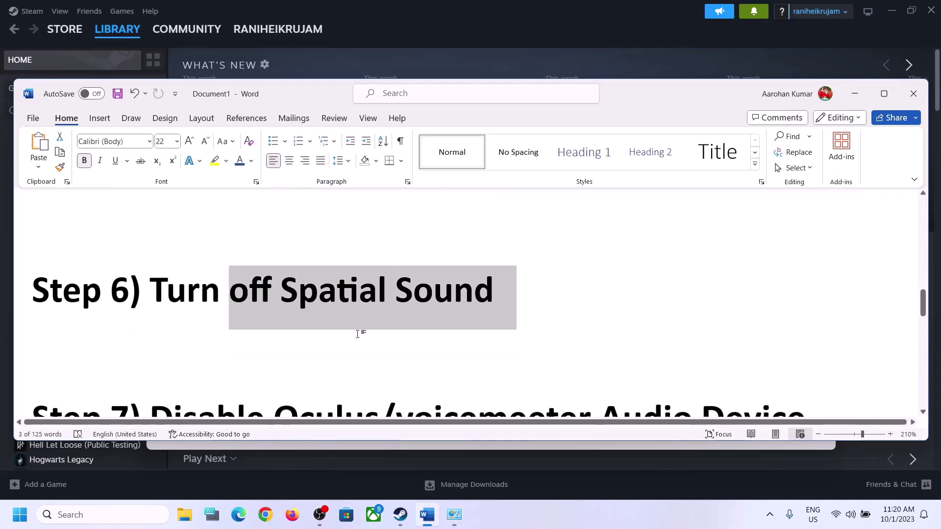
{"action": "scroll", "coordinate": [358, 334], "scroll_direction": "up", "scroll_amount": 1}
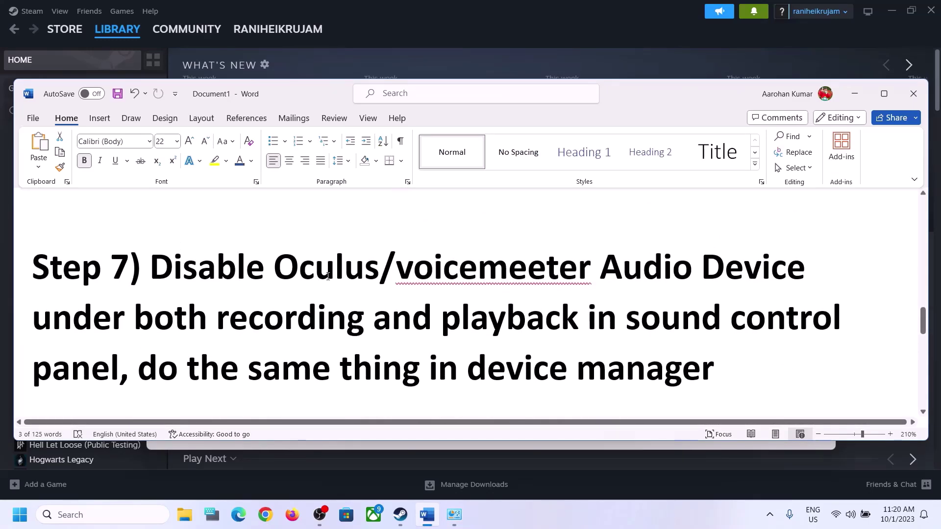
{"action": "left_click_drag", "start_coordinate": [284, 262], "coordinate": [596, 268]}
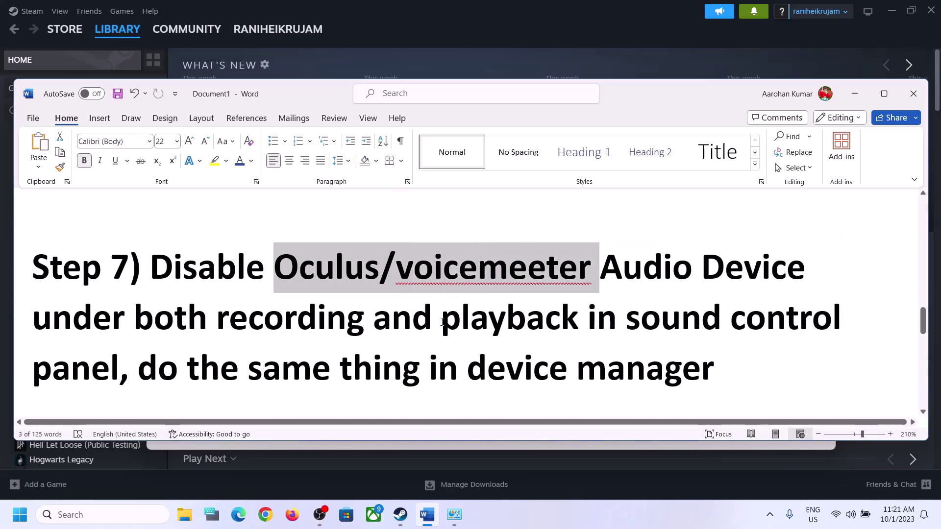
{"action": "left_click", "coordinate": [412, 319]}
{"action": "left_click_drag", "start_coordinate": [339, 322], "coordinate": [546, 320]}
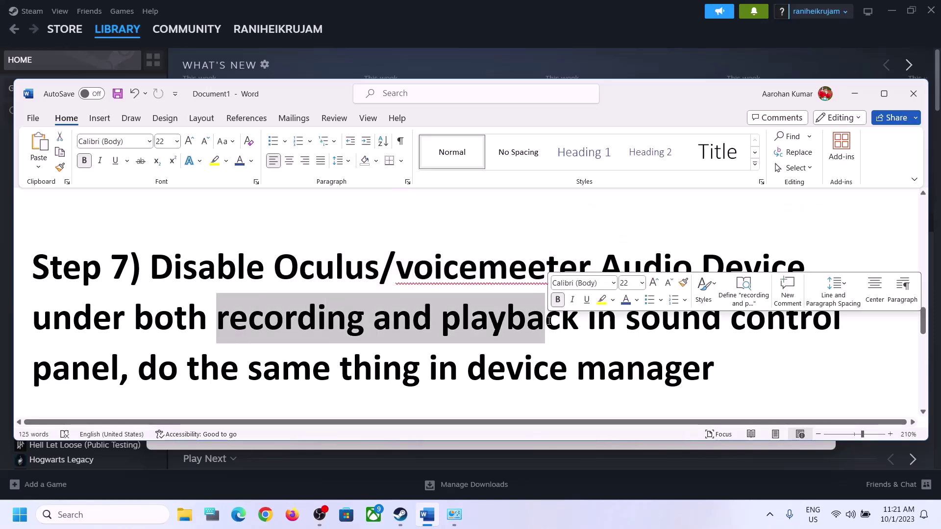
- Reopen the Sound dialog through a new Control Panel window and move it over that window
{"action": "left_click", "coordinate": [119, 515]}
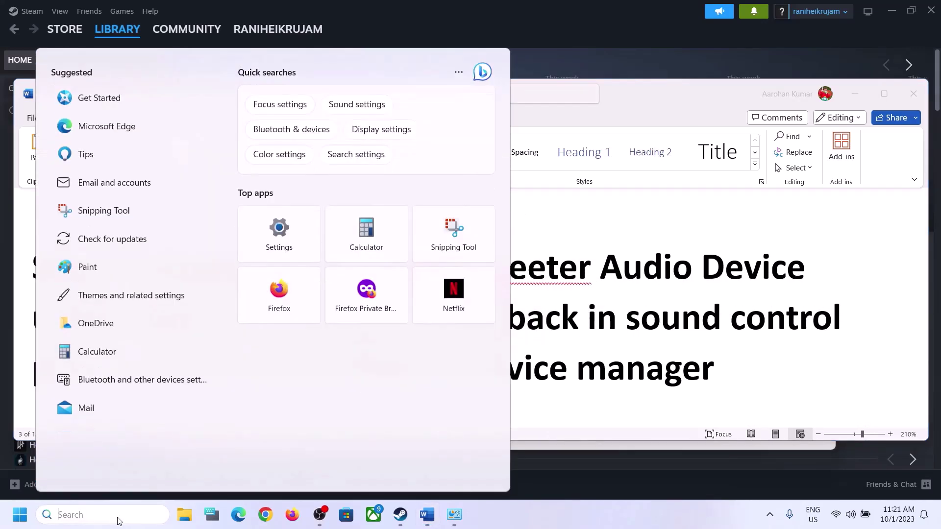
{"action": "type", "text": "control"}
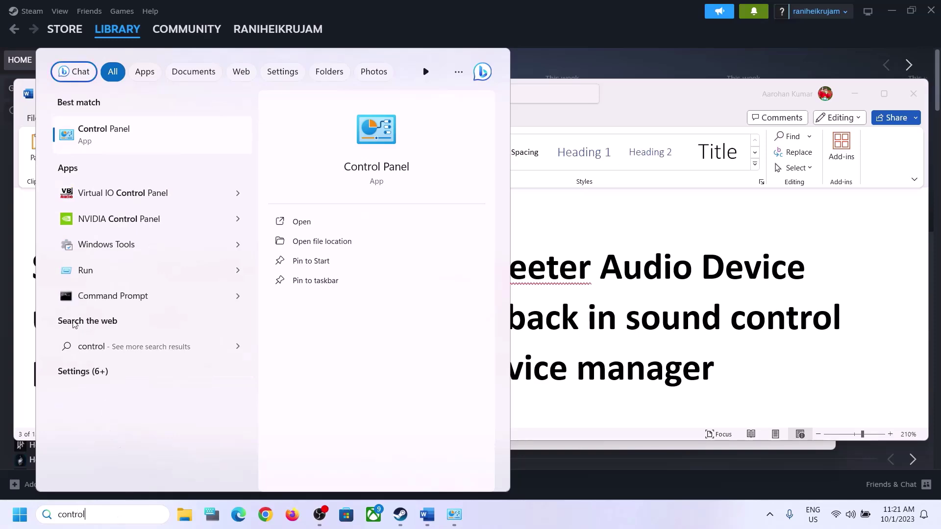
{"action": "left_click", "coordinate": [111, 131]}
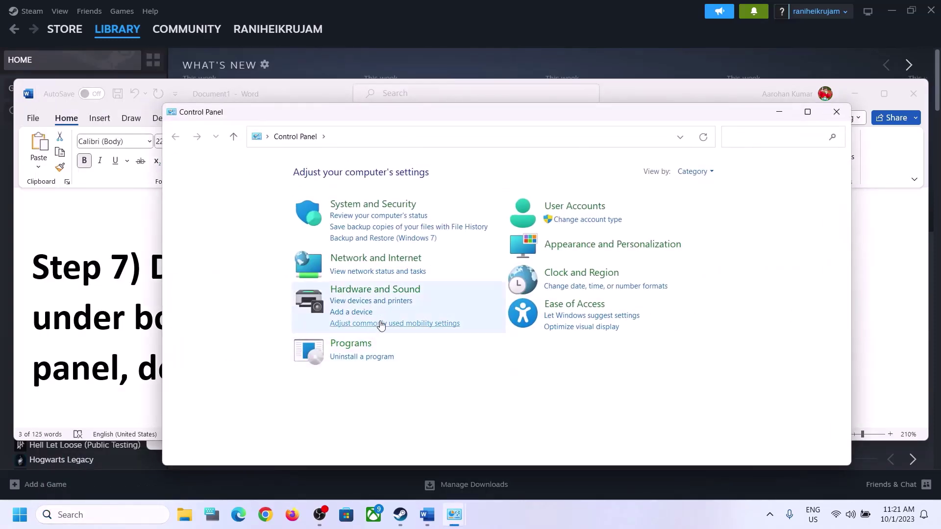
{"action": "left_click", "coordinate": [376, 290]}
{"action": "left_click", "coordinate": [337, 242]}
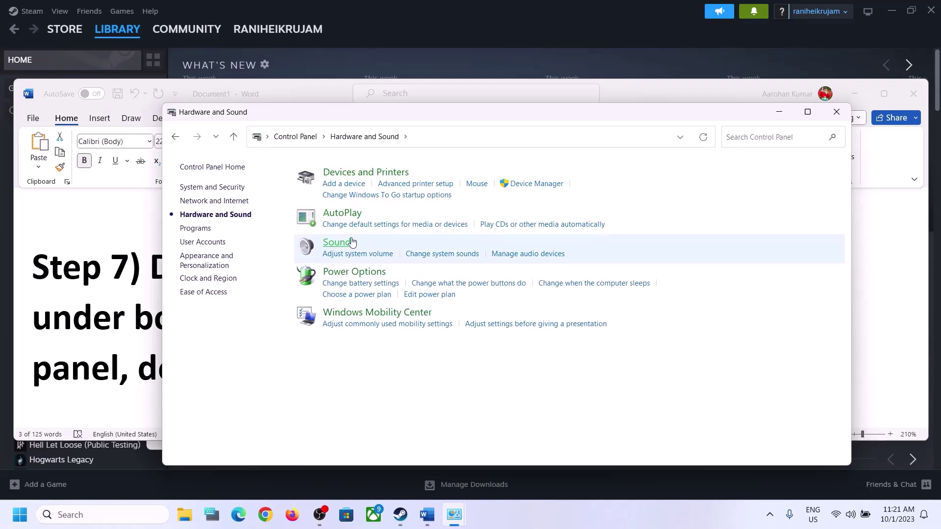
{"action": "left_click_drag", "start_coordinate": [198, 52], "coordinate": [538, 101]}
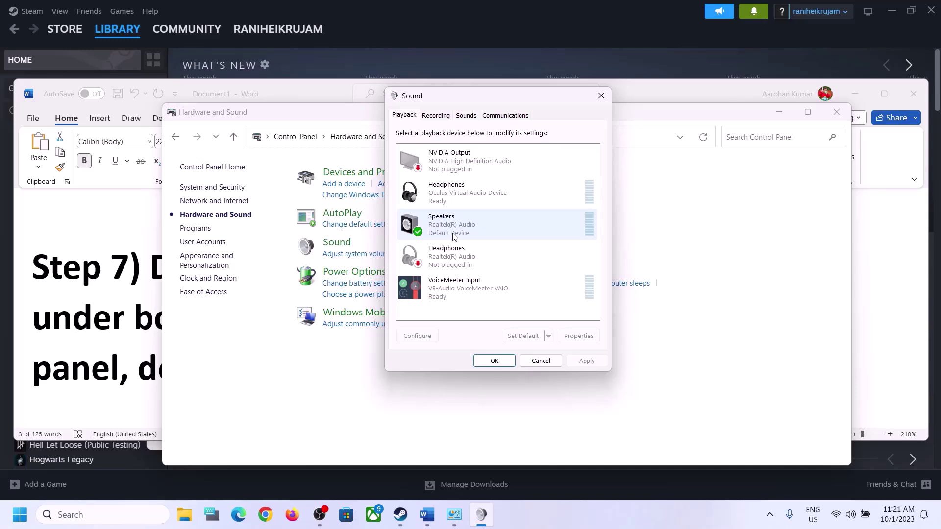
- Disable the Oculus Virtual Audio Device headphones and the Realtek(R) Audio headphones among the playback devices
{"action": "right_click", "coordinate": [467, 196]}
{"action": "left_click", "coordinate": [498, 217]}
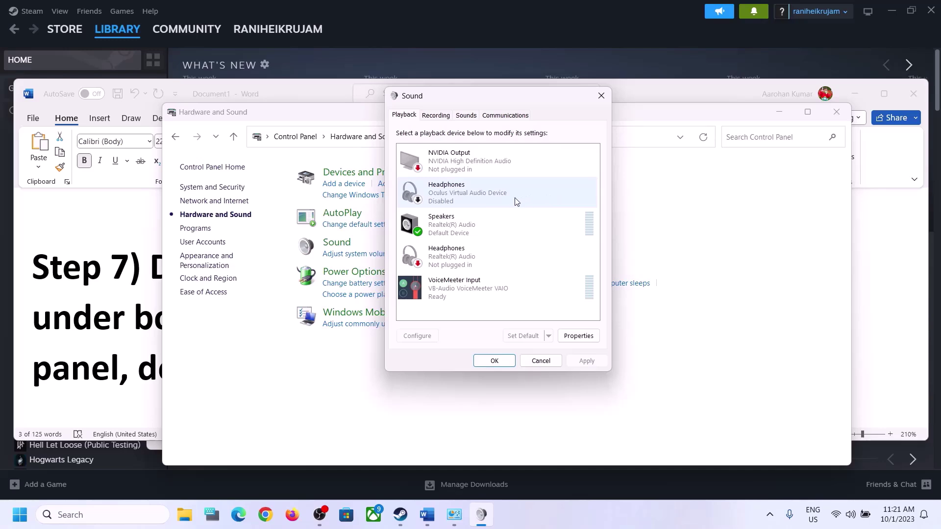
{"action": "left_click", "coordinate": [444, 263]}
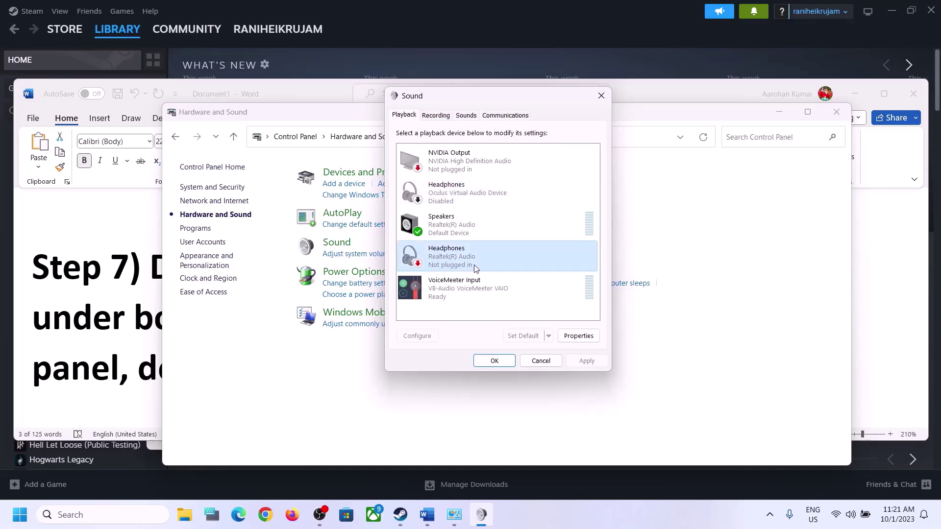
{"action": "right_click", "coordinate": [455, 260]}
{"action": "left_click", "coordinate": [485, 277]}
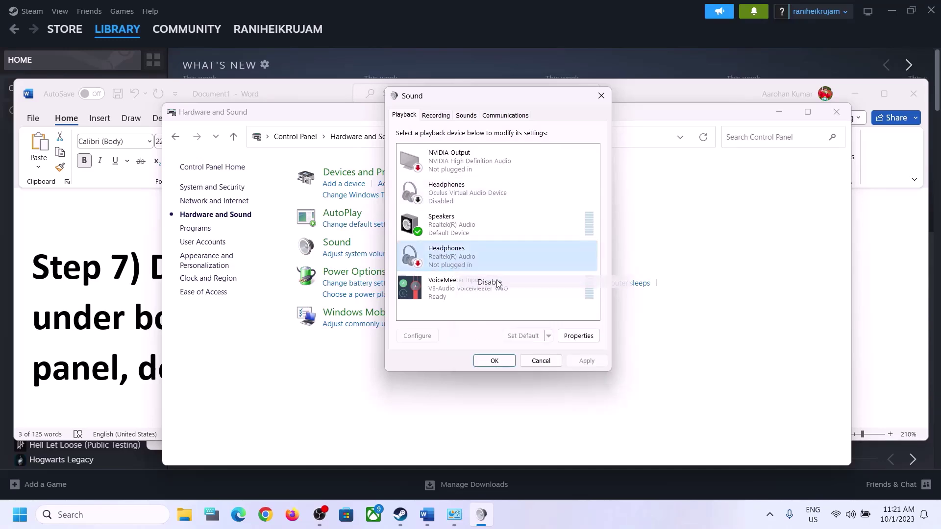
- Disable the VoiceMeeter Input playback device
{"action": "left_click", "coordinate": [460, 293]}
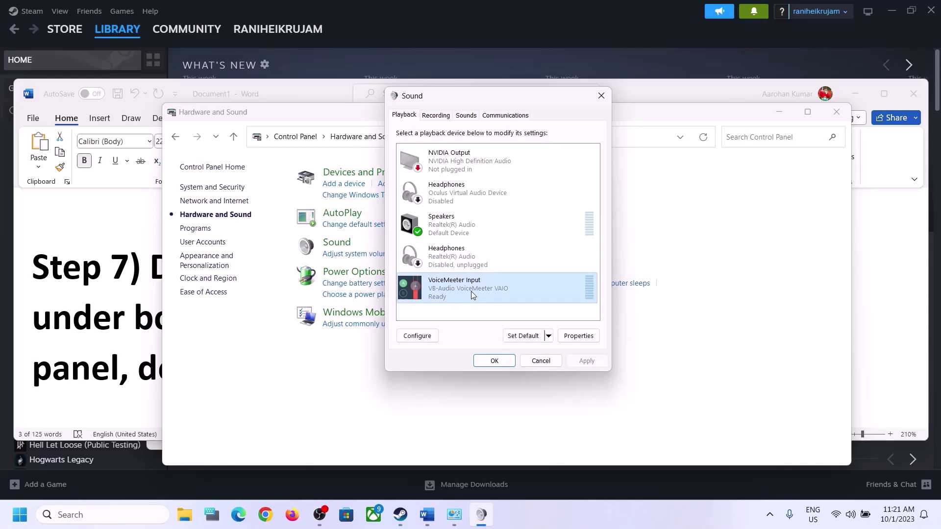
{"action": "right_click", "coordinate": [472, 291]}
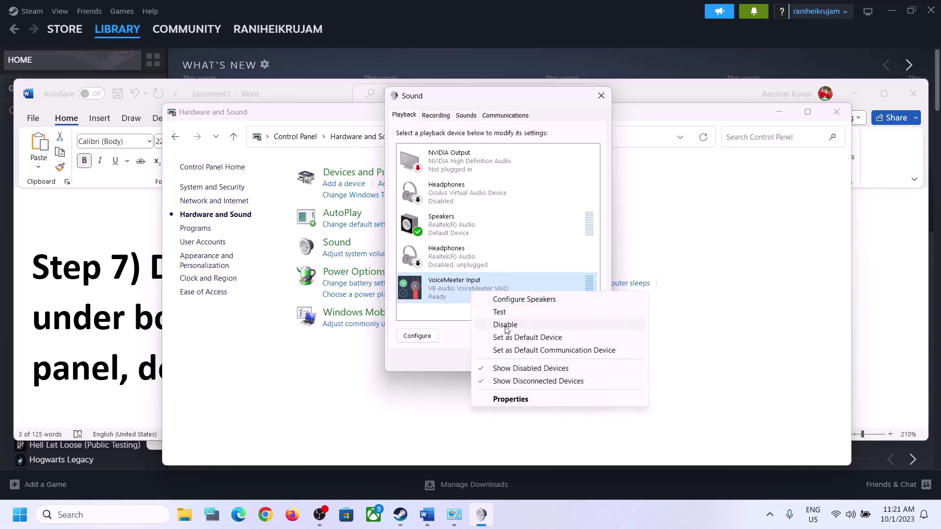
{"action": "left_click", "coordinate": [506, 325]}
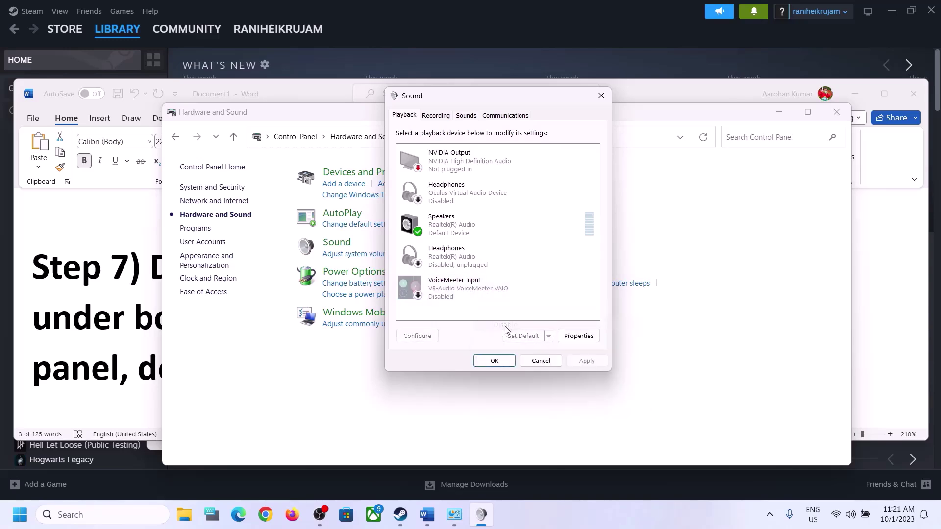
- Disable the NVIDIA Output playback device, leave the Speakers enabled, and close the Sound dialog
{"action": "left_click", "coordinate": [447, 229]}
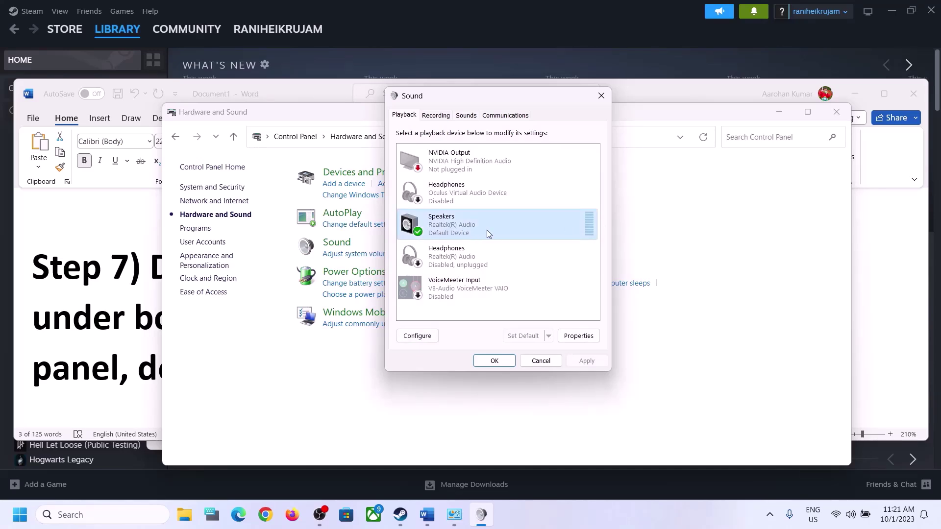
{"action": "left_click", "coordinate": [478, 162]}
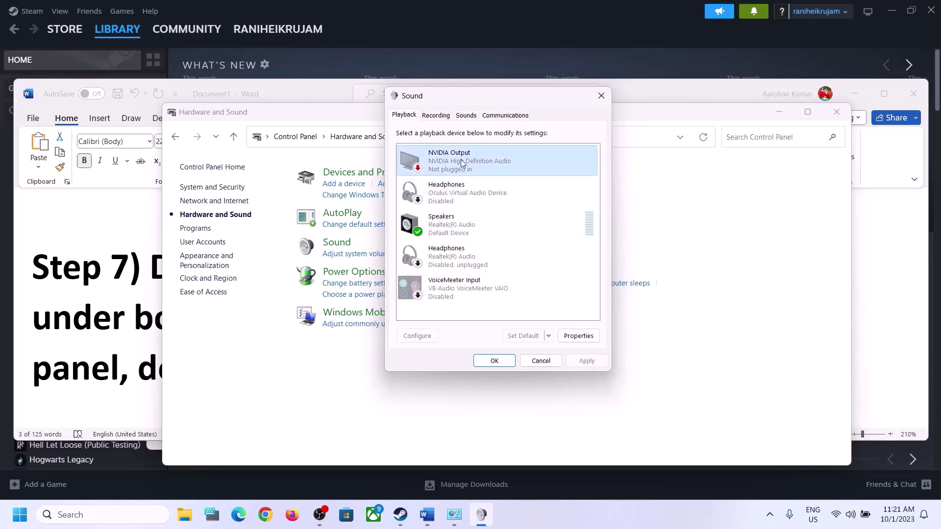
{"action": "right_click", "coordinate": [461, 161]}
{"action": "left_click", "coordinate": [490, 179]}
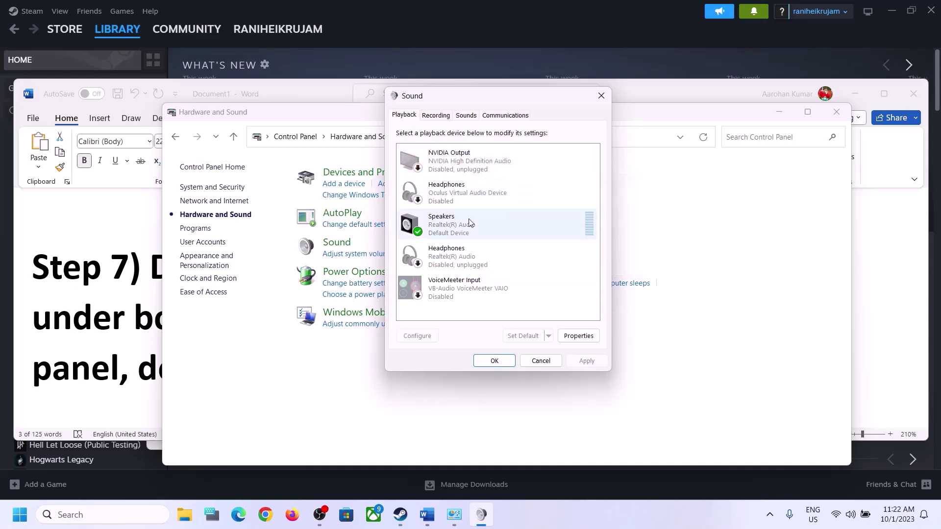
{"action": "left_click", "coordinate": [441, 235]}
{"action": "right_click", "coordinate": [460, 230]}
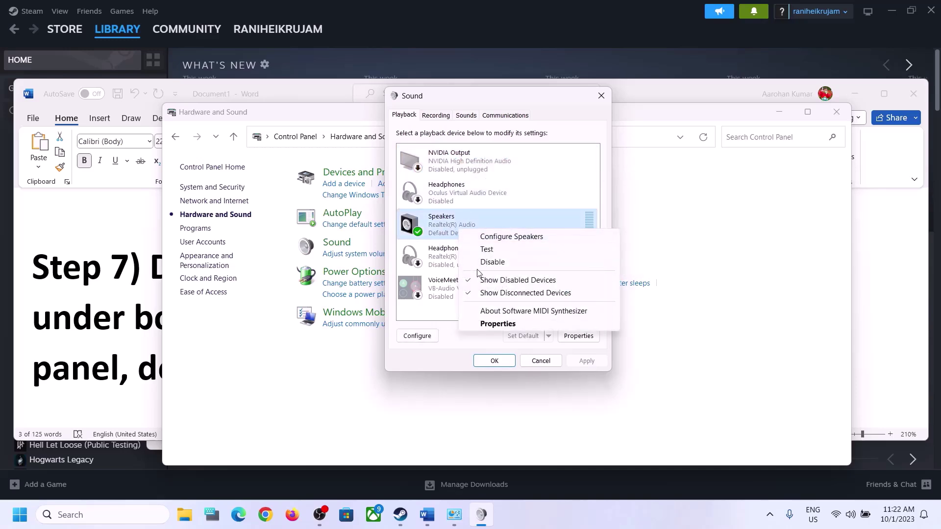
{"action": "left_click", "coordinate": [428, 230]}
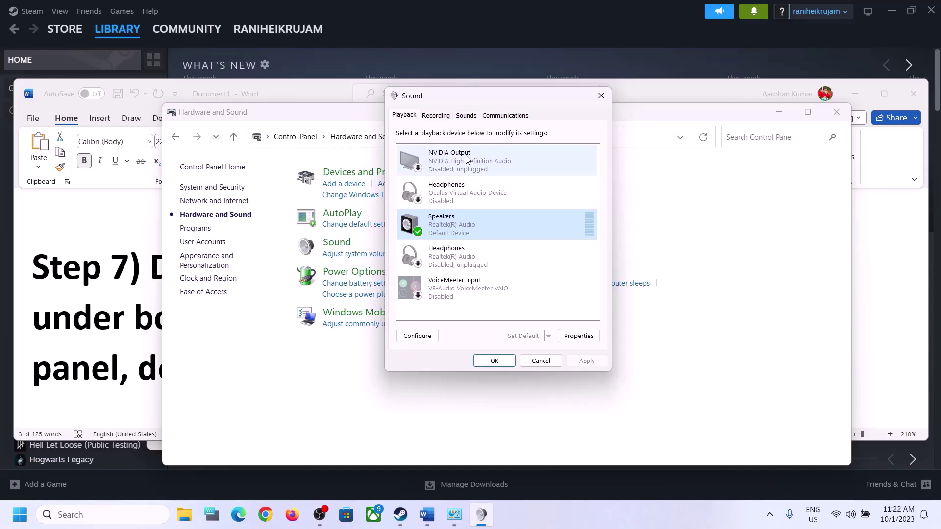
{"action": "left_click", "coordinate": [601, 96]}
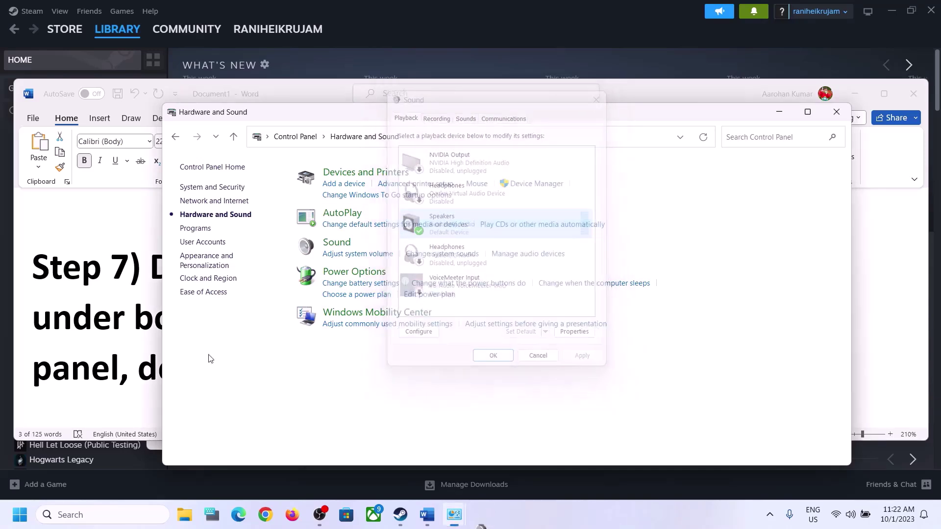
- Open Device Manager and expand the Sound, video and game controllers category
{"action": "right_click", "coordinate": [19, 515]}
{"action": "left_click", "coordinate": [63, 242]}
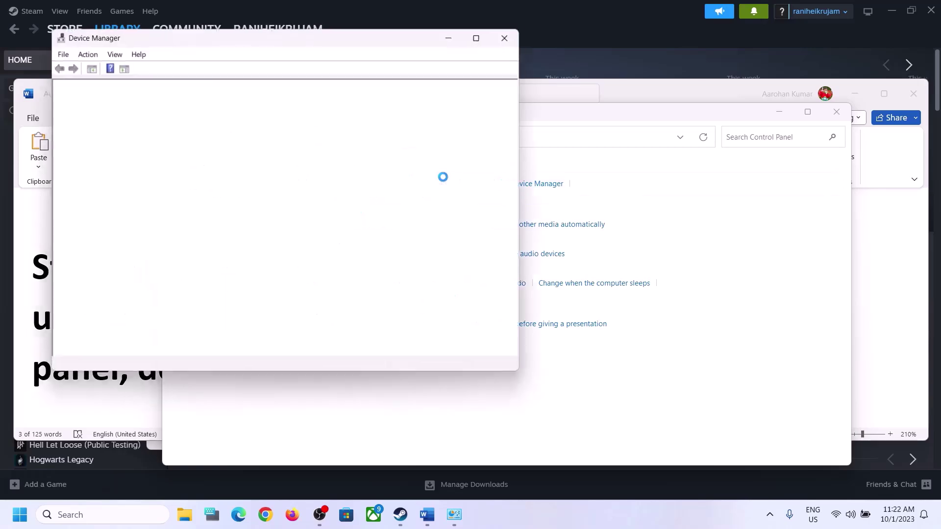
{"action": "left_click_drag", "start_coordinate": [374, 42], "coordinate": [651, 85]}
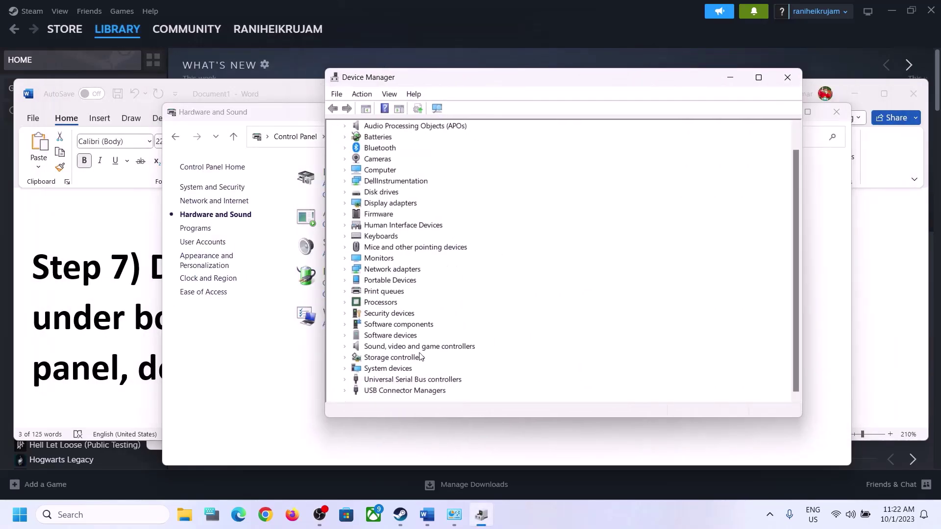
{"action": "scroll", "coordinate": [490, 287], "scroll_direction": "down", "scroll_amount": 1}
{"action": "left_click", "coordinate": [345, 346]}
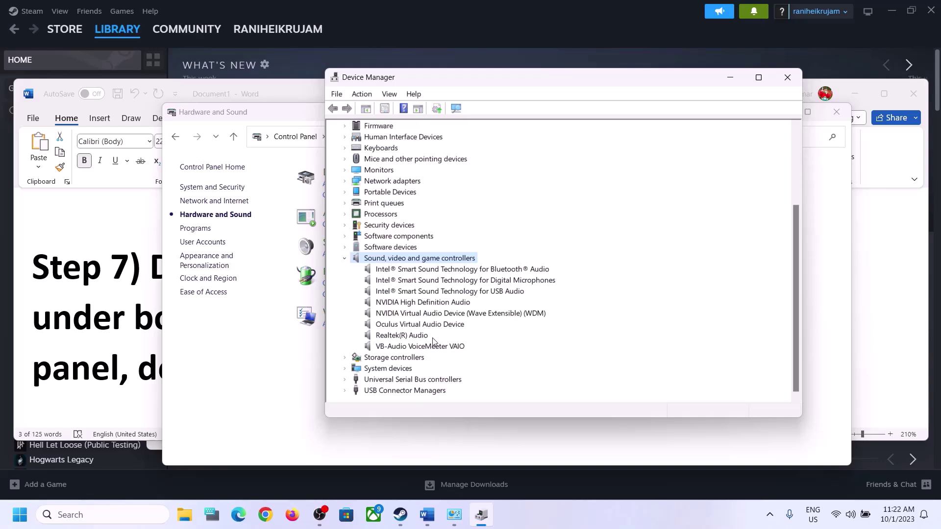
- Disable the VB-Audio VoiceMeeter VAIO device among the sound controllers in Device Manager
{"action": "left_click", "coordinate": [399, 336]}
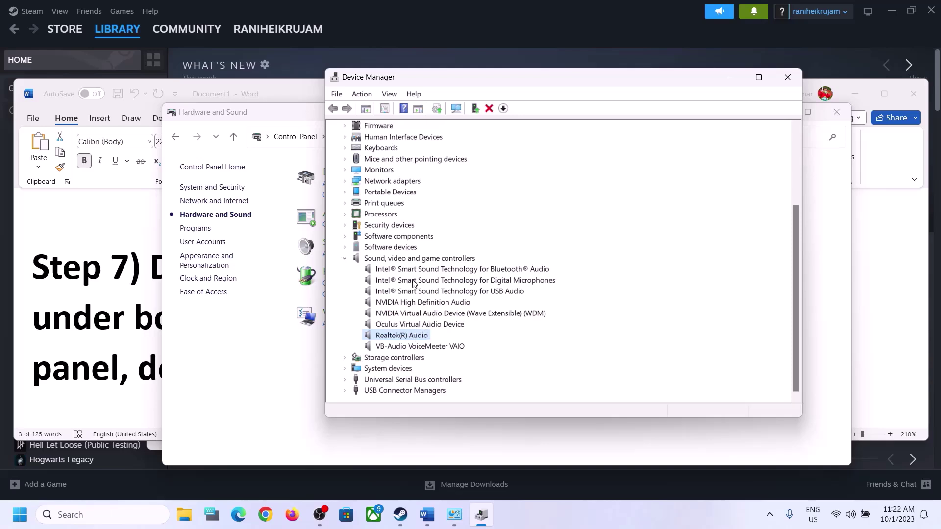
{"action": "left_click", "coordinate": [411, 348]}
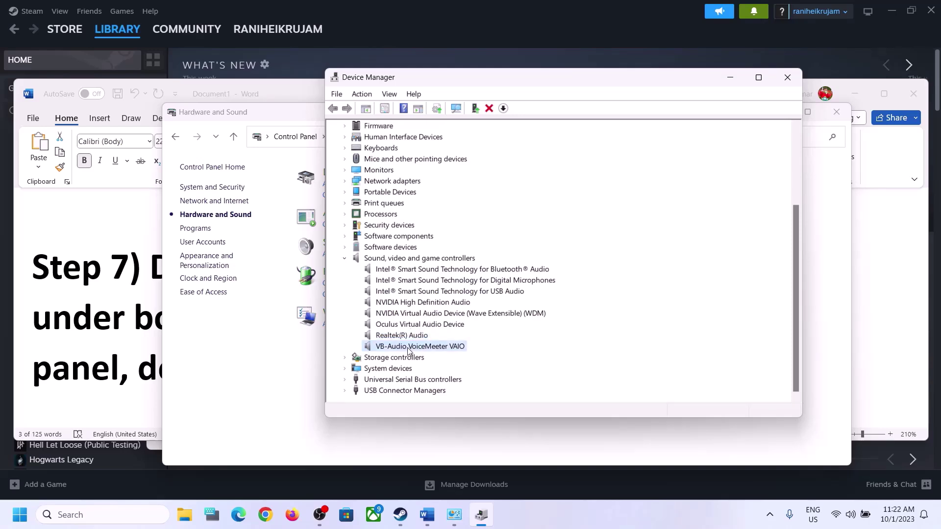
{"action": "right_click", "coordinate": [433, 353]}
{"action": "left_click", "coordinate": [490, 374]}
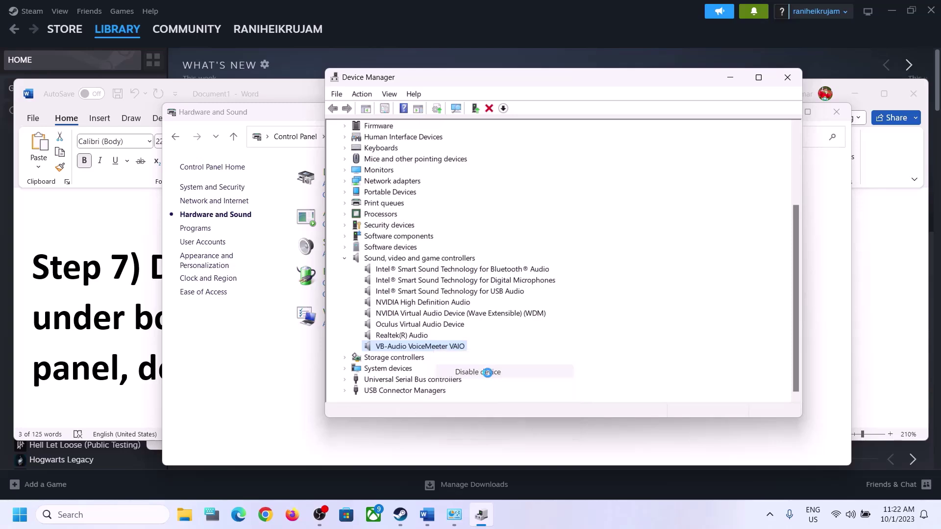
{"action": "left_click", "coordinate": [487, 274]}
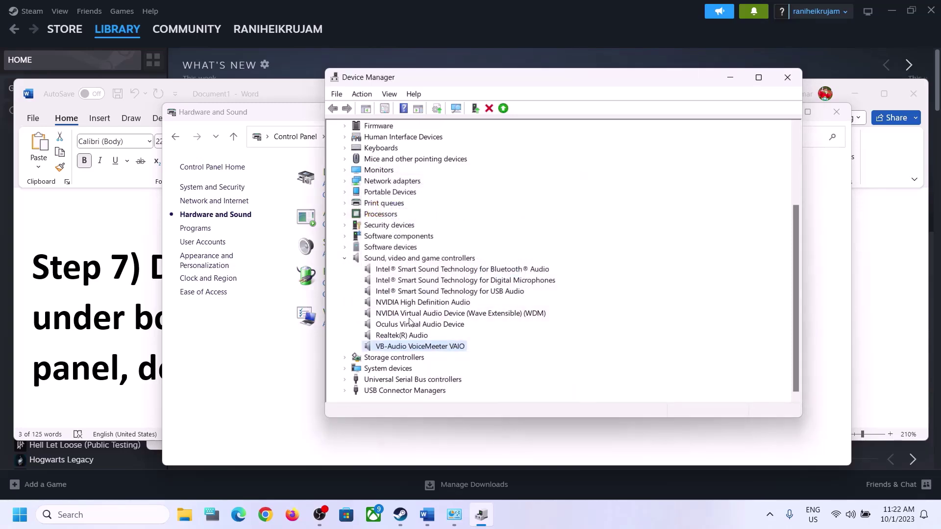
- Disable the Oculus Virtual Audio Device among the sound controllers
{"action": "left_click", "coordinate": [404, 373]}
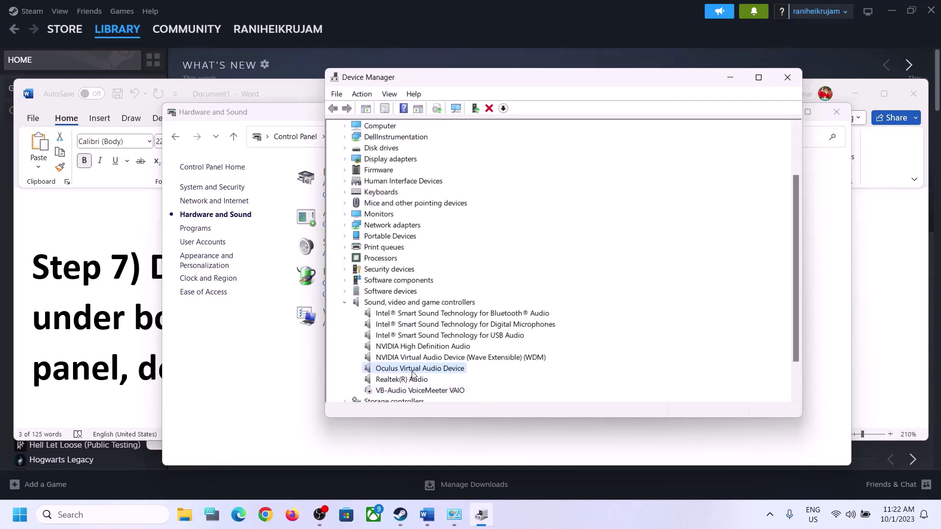
{"action": "right_click", "coordinate": [415, 374]}
{"action": "left_click", "coordinate": [458, 393]}
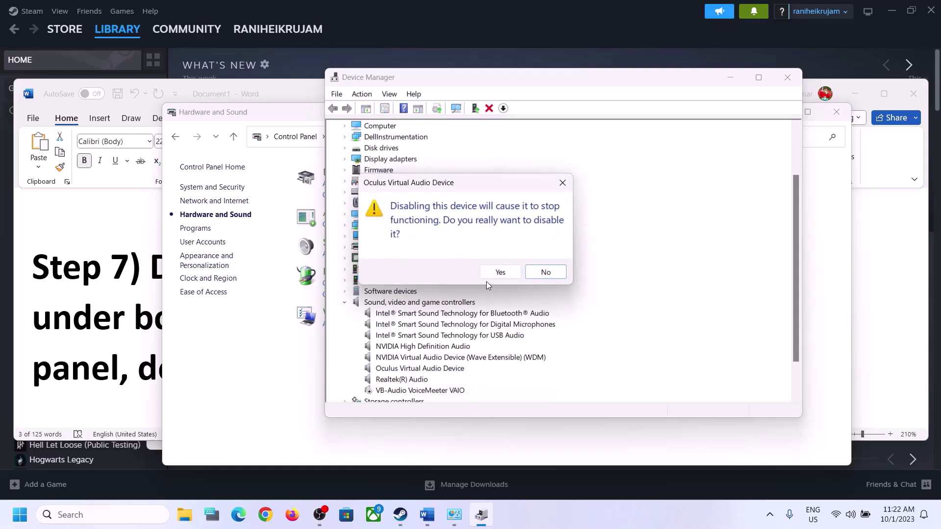
{"action": "left_click", "coordinate": [492, 273]}
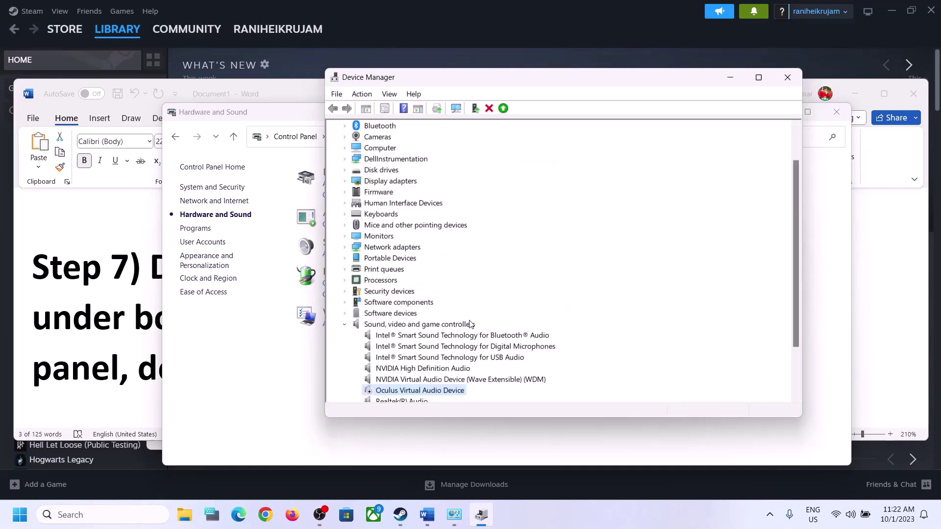
- Disable the NVIDIA Virtual Audio Device (Wave Extensible) (WDM) among the sound controllers
{"action": "scroll", "coordinate": [469, 326], "scroll_direction": "down", "scroll_amount": 2}
{"action": "left_click", "coordinate": [419, 314]}
{"action": "right_click", "coordinate": [419, 318]}
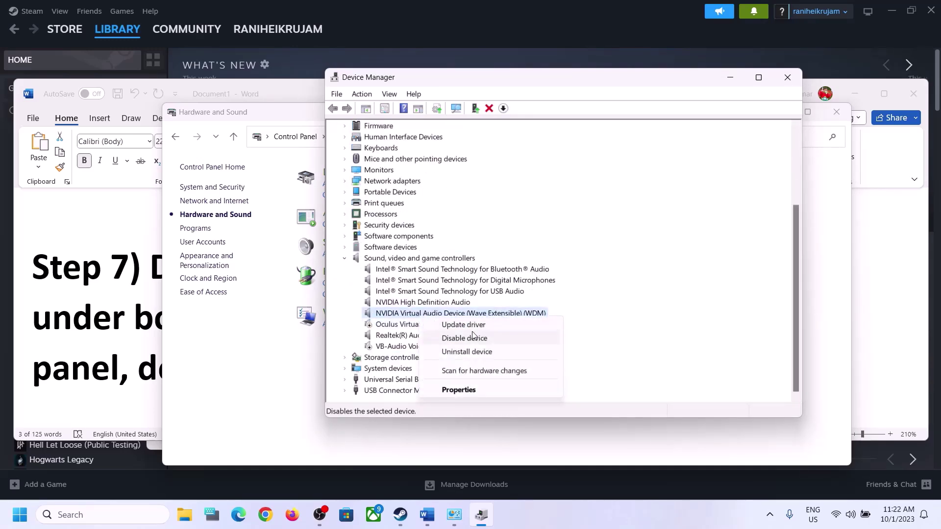
{"action": "left_click", "coordinate": [473, 337]}
{"action": "left_click", "coordinate": [496, 272]}
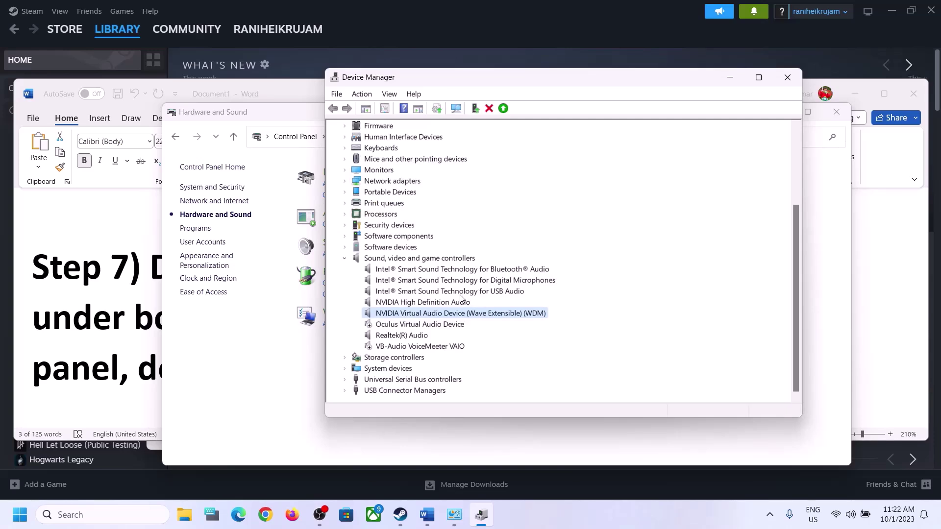
- Disable the NVIDIA High Definition Audio device, leave Realtek(R) Audio enabled, and close Device Manager
{"action": "right_click", "coordinate": [405, 380]}
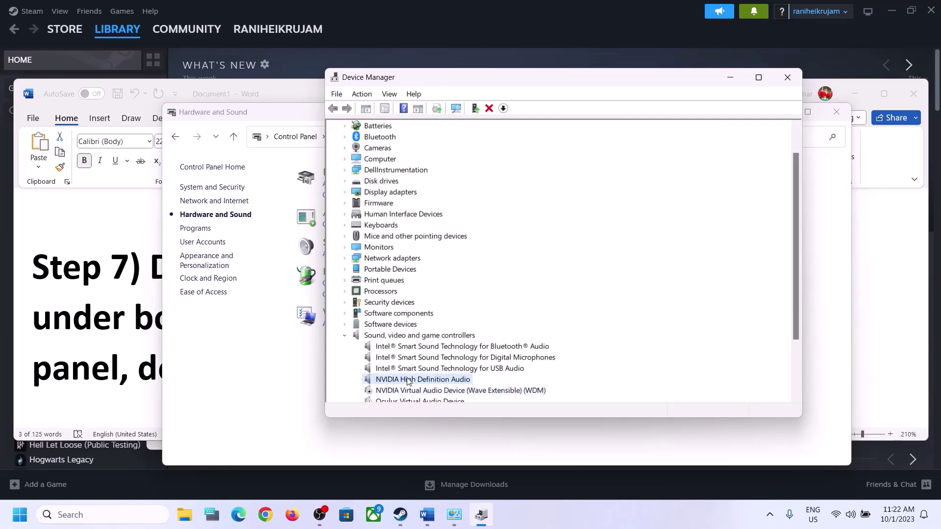
{"action": "left_click", "coordinate": [463, 400]}
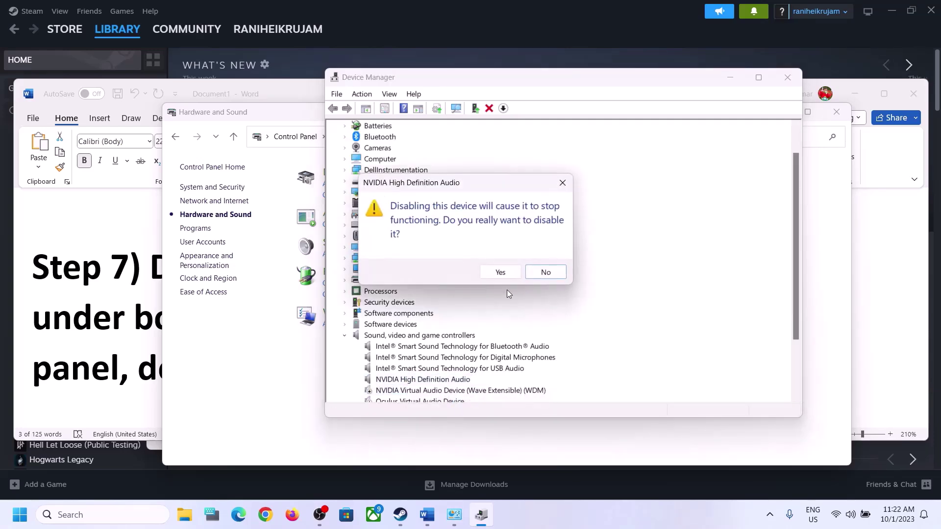
{"action": "left_click", "coordinate": [497, 268]}
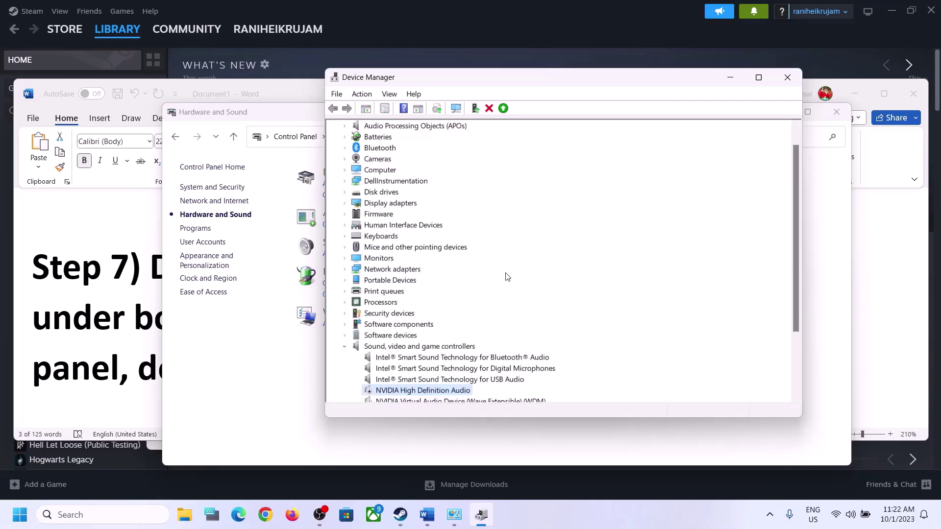
{"action": "scroll", "coordinate": [507, 280], "scroll_direction": "down", "scroll_amount": 3}
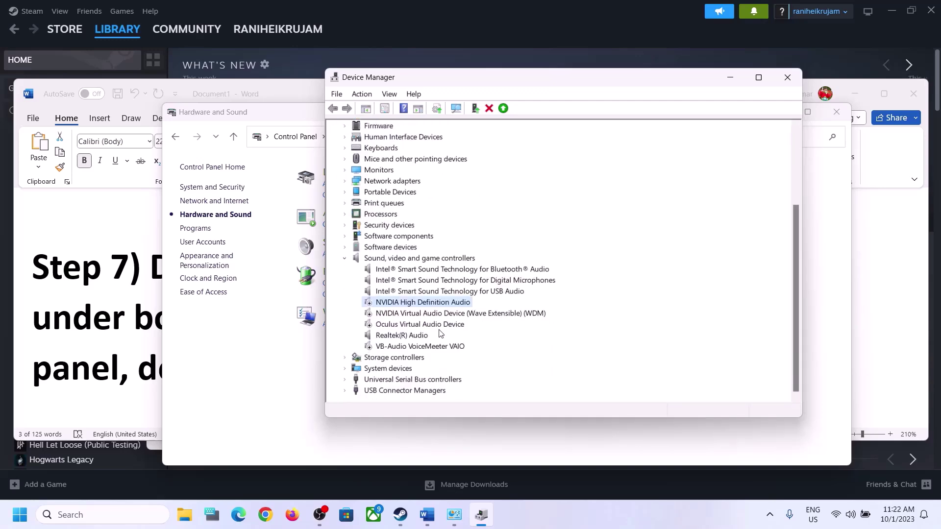
{"action": "left_click", "coordinate": [396, 336]}
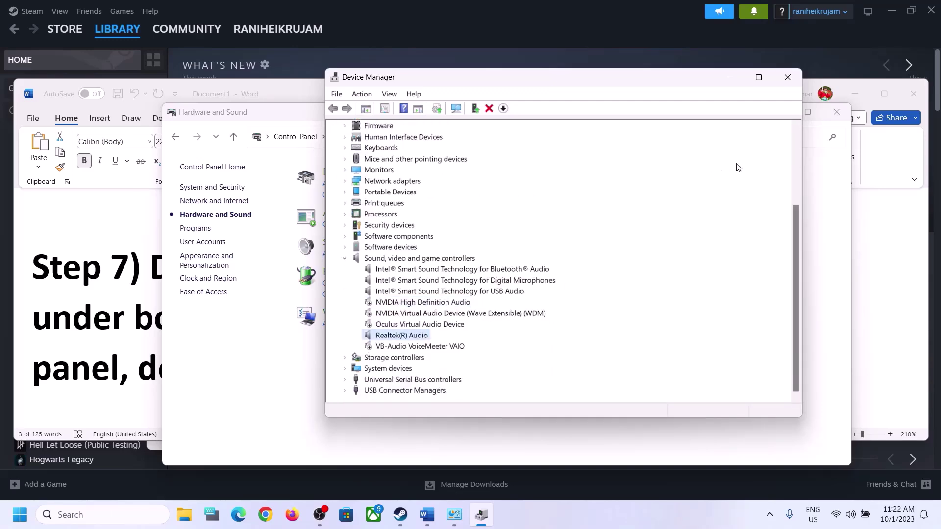
{"action": "left_click", "coordinate": [787, 79]}
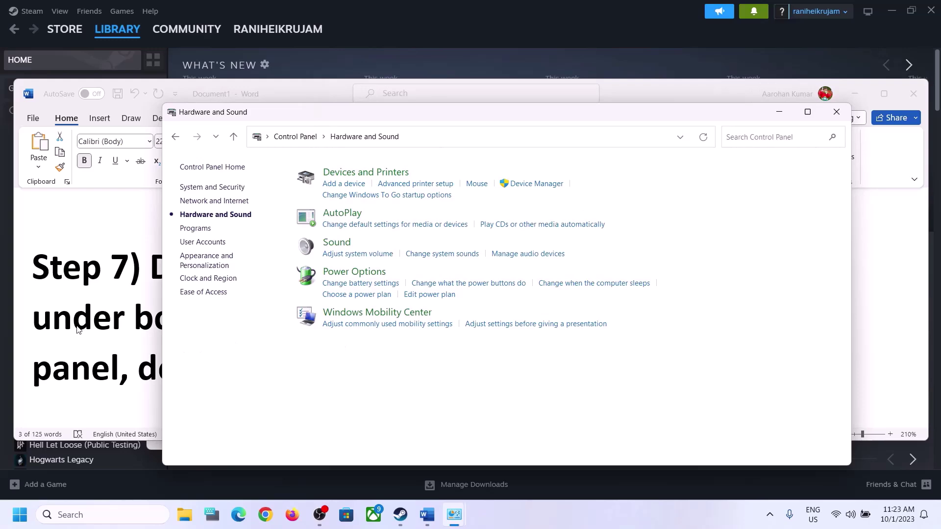
- Switch to the Word document and copy the Step 8 command shell:::{A8A91A66-3A7D-4424-8D24-04E180695C7A}
{"action": "key", "text": "alt+Tab"}
{"action": "scroll", "coordinate": [387, 338], "scroll_direction": "down", "scroll_amount": 3}
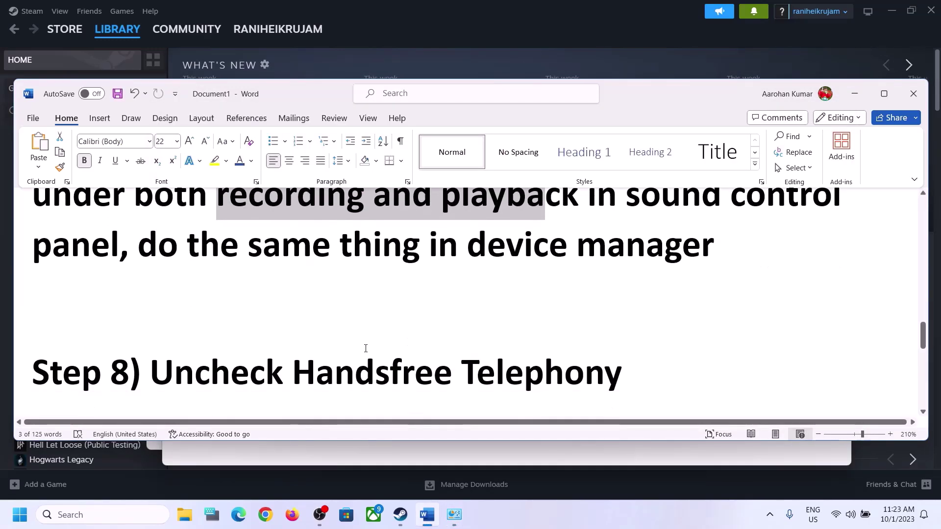
{"action": "scroll", "coordinate": [366, 349], "scroll_direction": "down", "scroll_amount": 1}
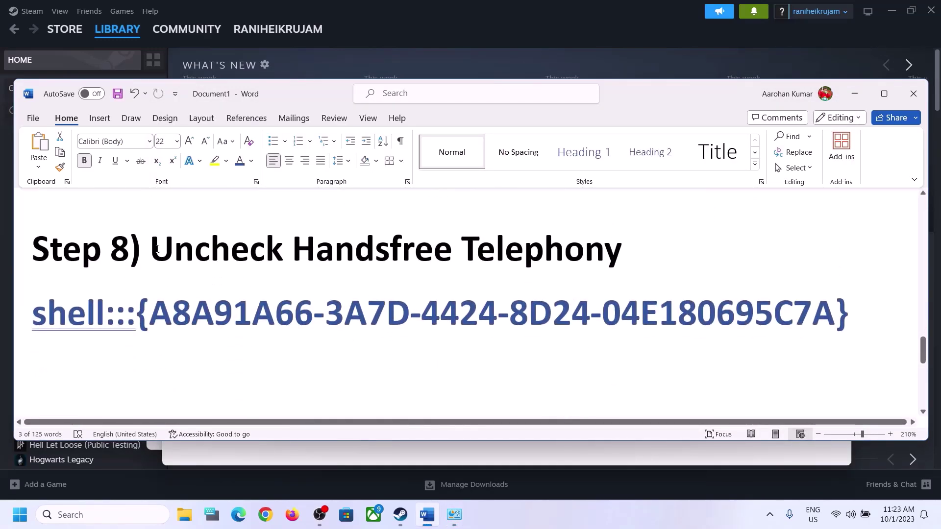
{"action": "left_click_drag", "start_coordinate": [175, 250], "coordinate": [621, 252]}
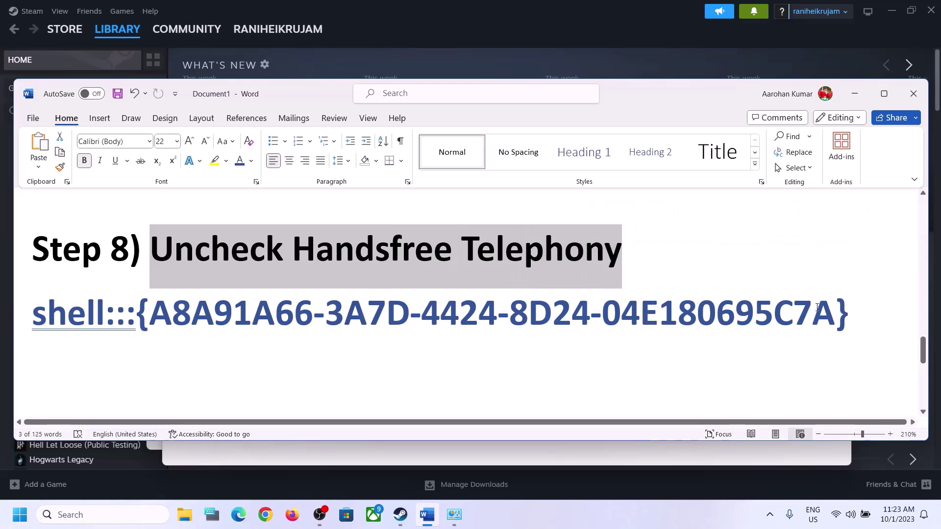
{"action": "left_click_drag", "start_coordinate": [864, 308], "coordinate": [33, 313]}
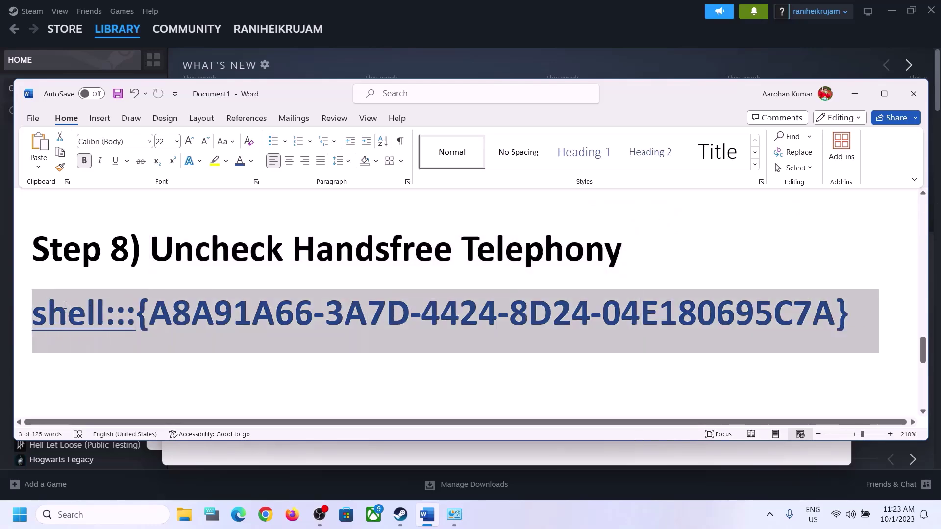
{"action": "right_click", "coordinate": [90, 318]}
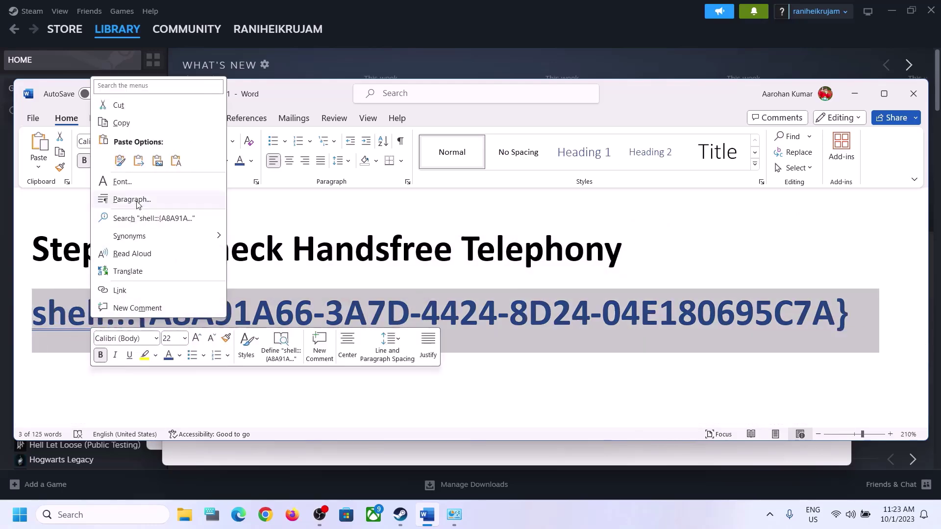
{"action": "left_click", "coordinate": [128, 126]}
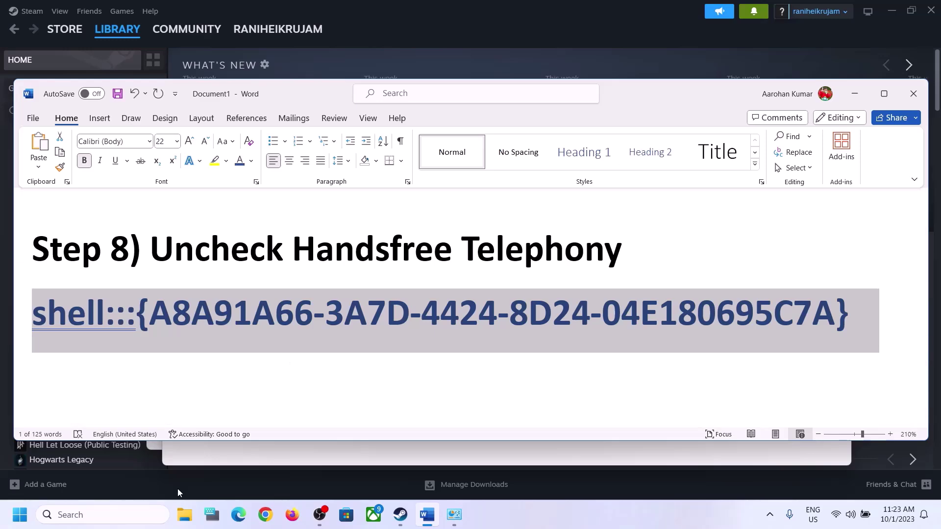
- Open the Run dialog and execute the copied shell command to open Devices and Printers
{"action": "left_click", "coordinate": [130, 510]}
{"action": "type", "text": "run"}
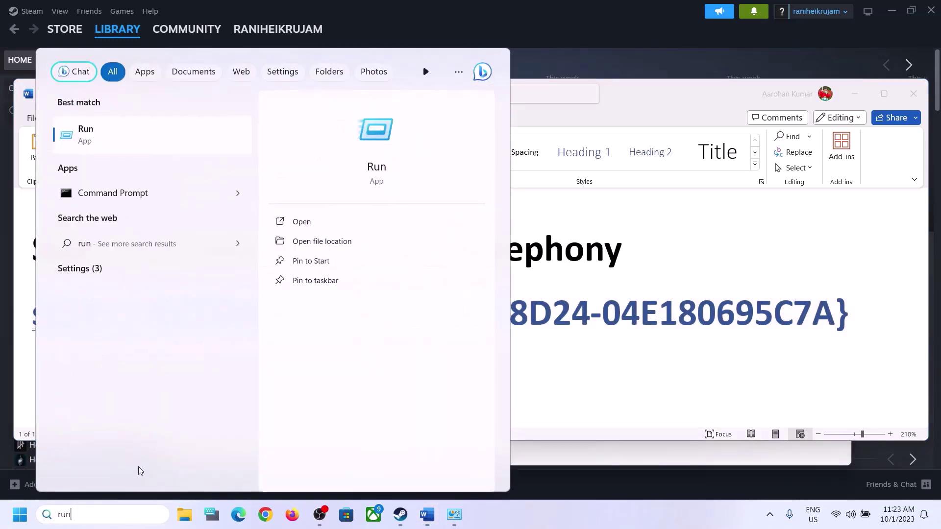
{"action": "left_click", "coordinate": [100, 142]}
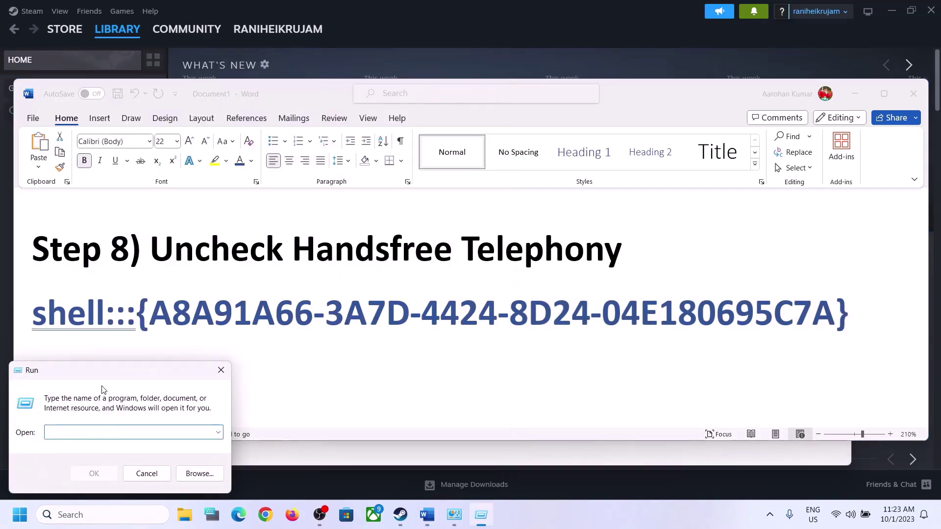
{"action": "key", "text": "ctrl+v"}
{"action": "left_click", "coordinate": [95, 473]}
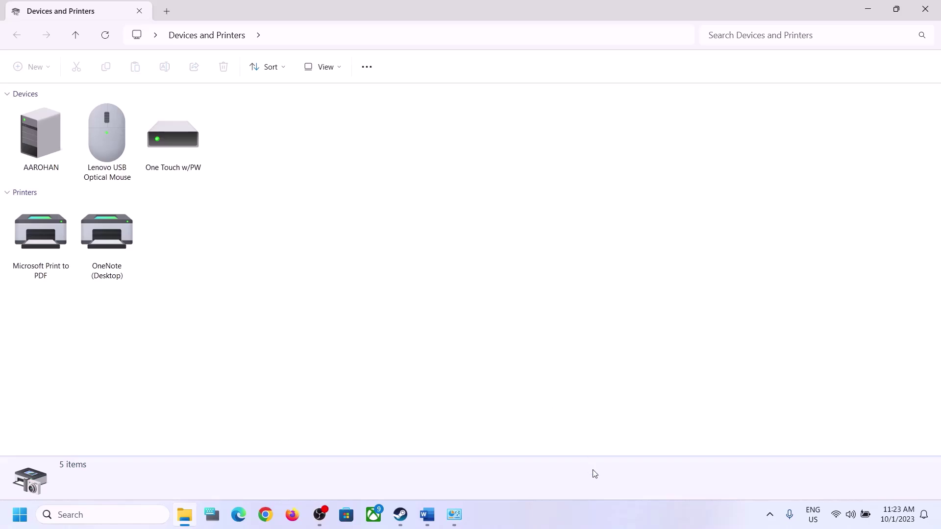
{"action": "left_click", "coordinate": [607, 522]}
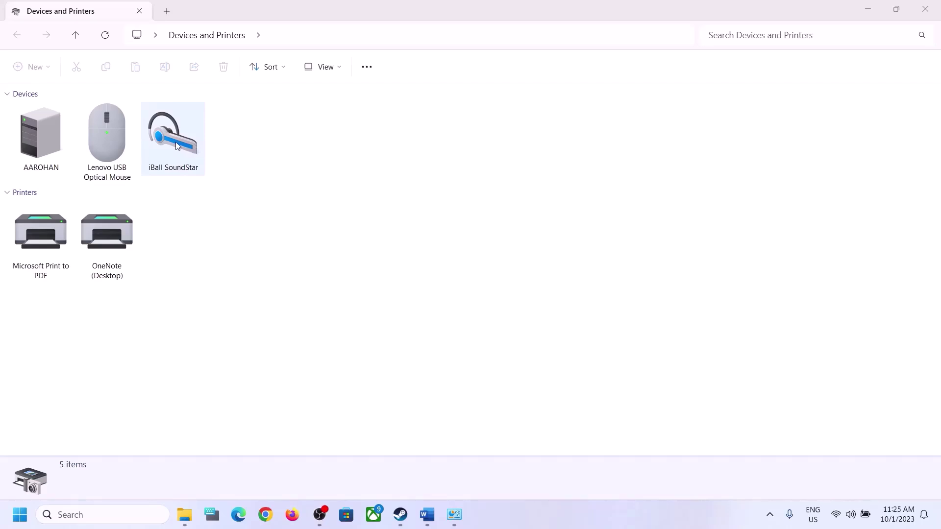
- Turn off the Handsfree Telephony Bluetooth service in the iBall SoundStar headset's properties, then apply and close the dialog
{"action": "right_click", "coordinate": [176, 145]}
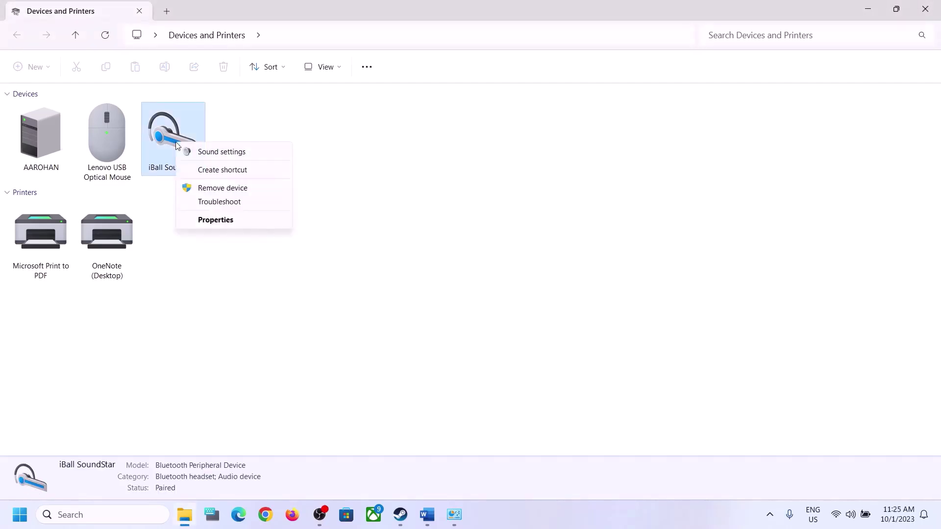
{"action": "left_click", "coordinate": [221, 218]}
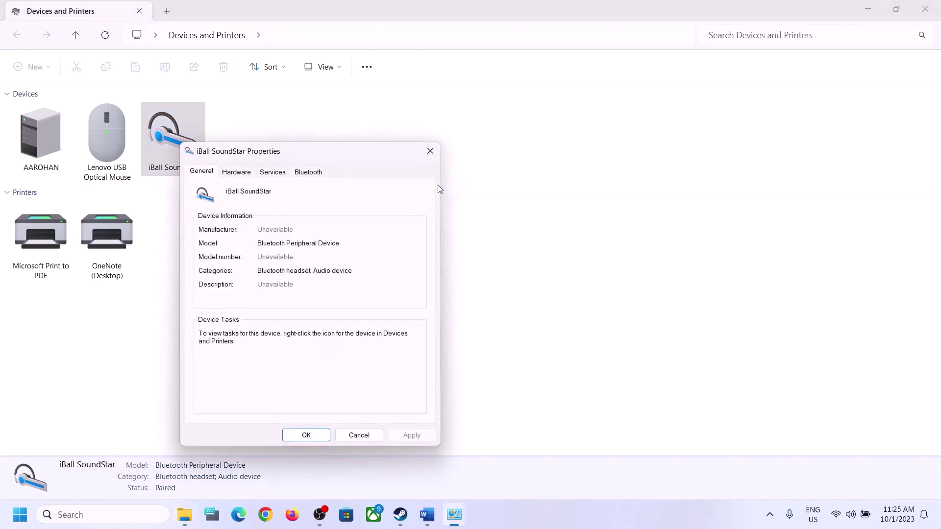
{"action": "left_click_drag", "start_coordinate": [344, 158], "coordinate": [495, 154]}
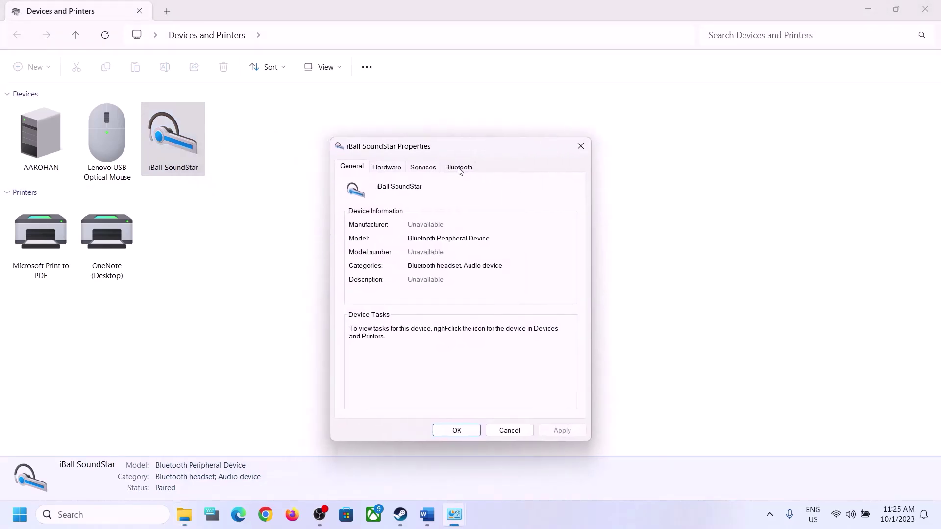
{"action": "left_click", "coordinate": [424, 167]}
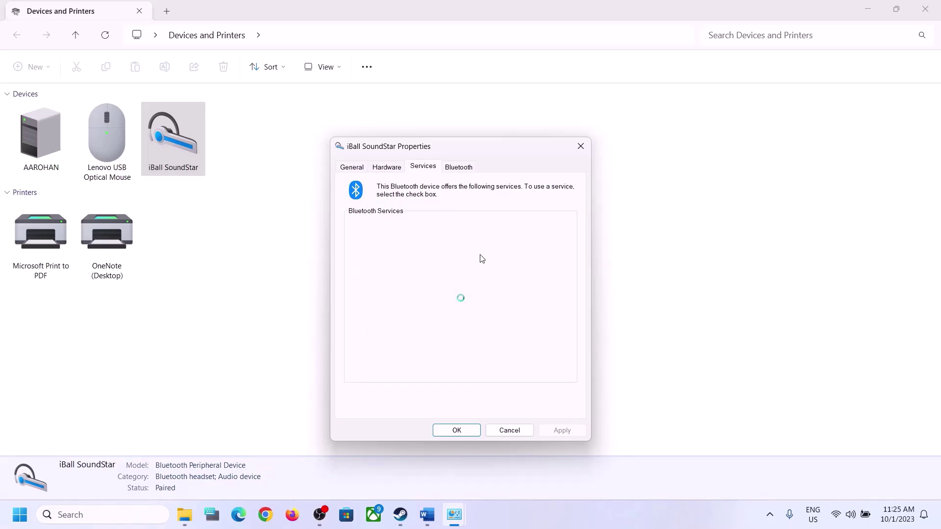
{"action": "left_click", "coordinate": [428, 514]}
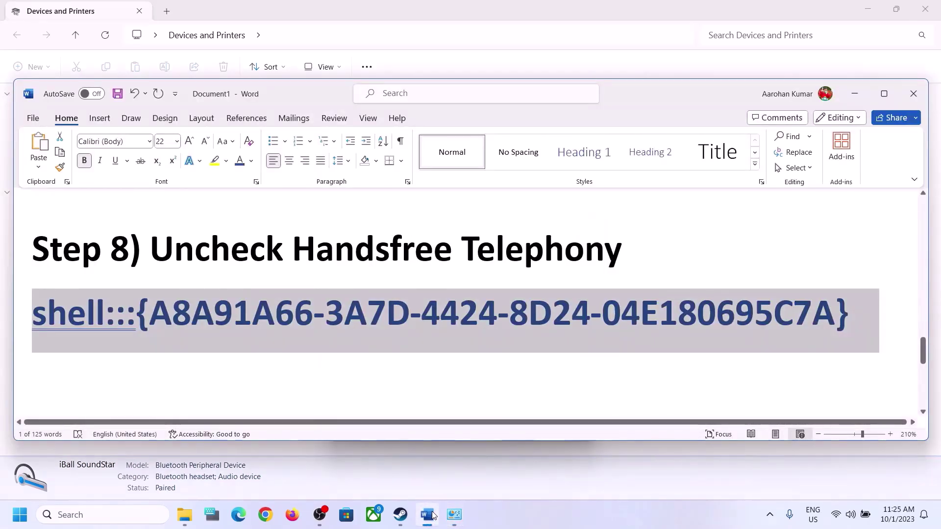
{"action": "left_click", "coordinate": [433, 515]}
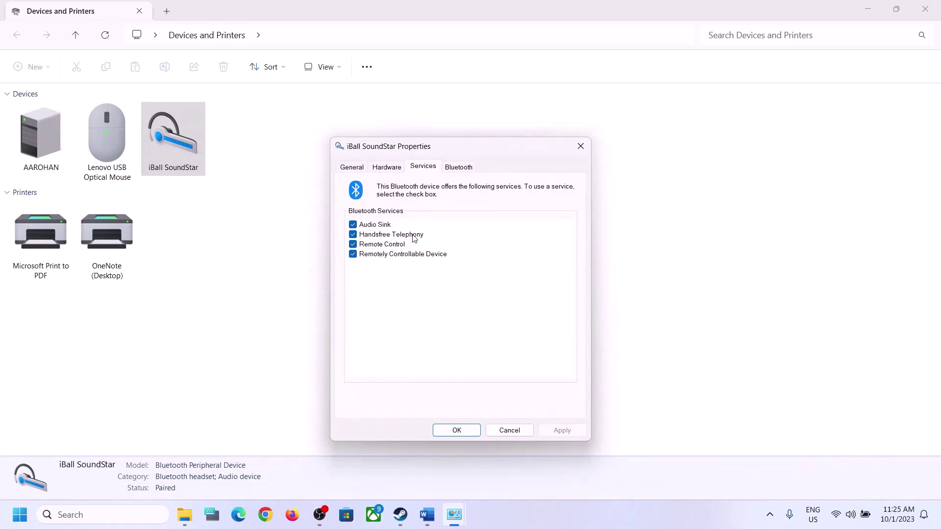
{"action": "left_click", "coordinate": [354, 235]}
{"action": "left_click", "coordinate": [568, 430]}
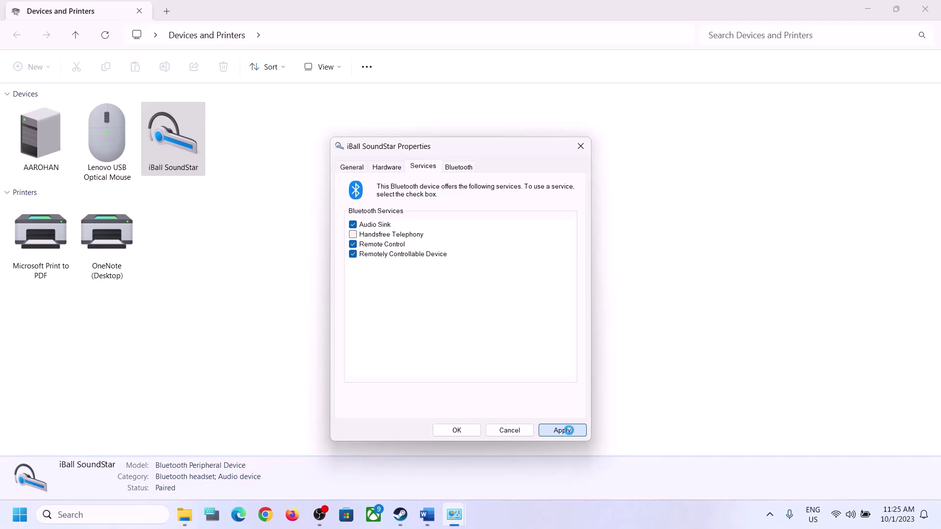
{"action": "left_click", "coordinate": [463, 432]}
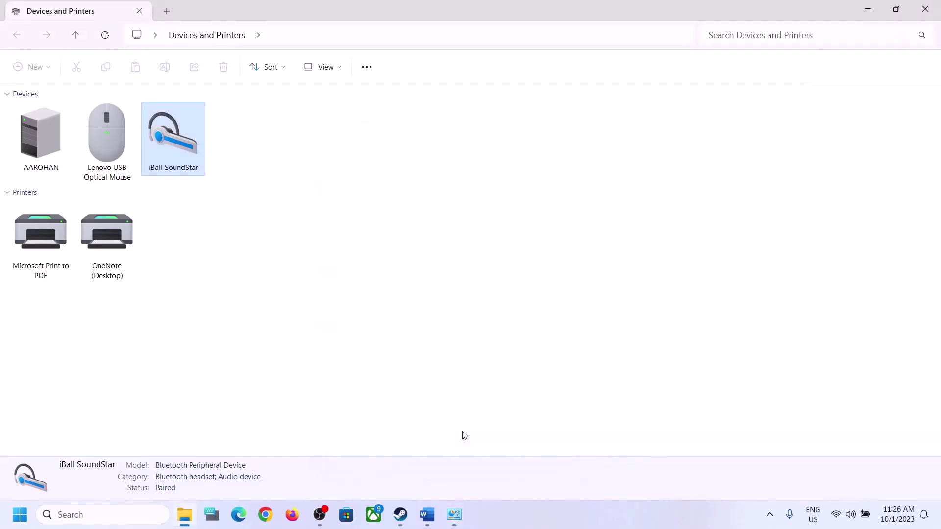
- Switch to the Word document and read the Step 9 instruction about disconnecting the external microphone
{"action": "left_click", "coordinate": [428, 516]}
{"action": "scroll", "coordinate": [198, 267], "scroll_direction": "down", "scroll_amount": 5}
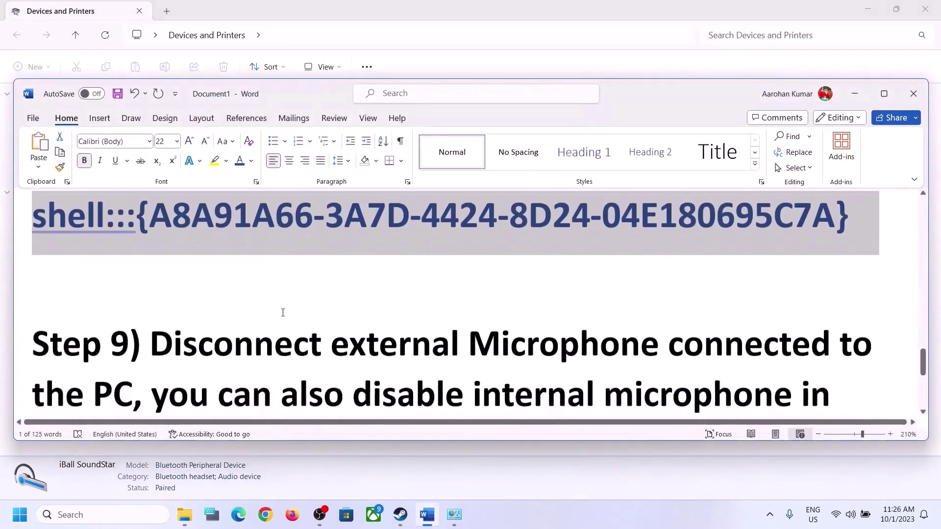
{"action": "left_click_drag", "start_coordinate": [198, 268], "coordinate": [113, 309]}
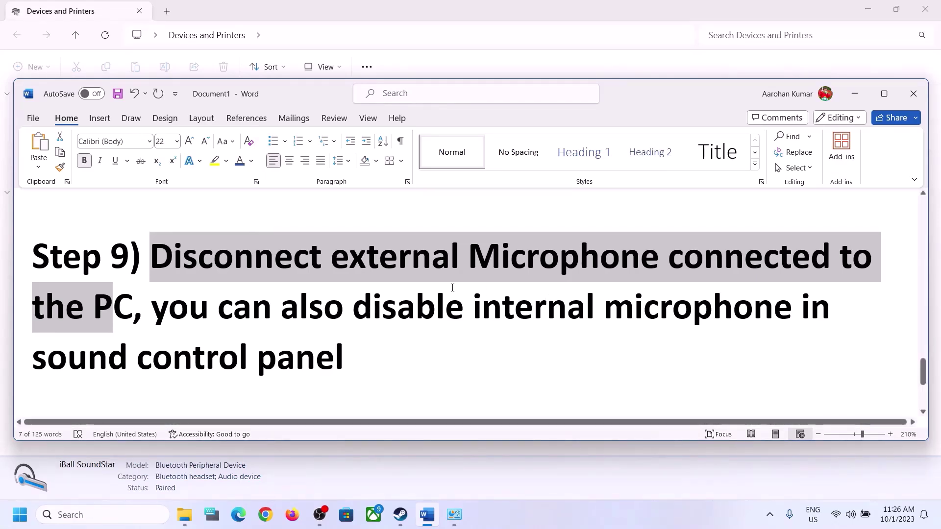
- Read the Step 9 instruction about disabling the internal microphone in the sound control panel
{"action": "left_click_drag", "start_coordinate": [355, 314], "coordinate": [801, 314]}
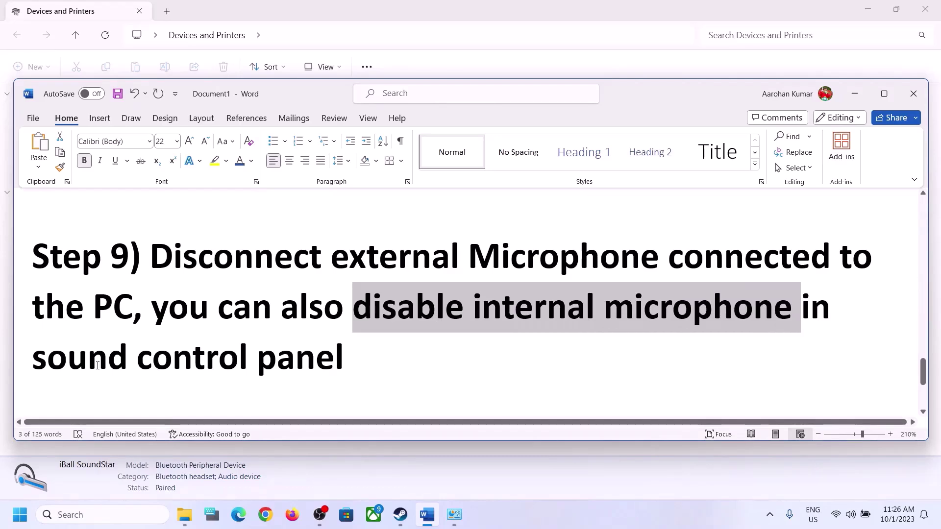
{"action": "left_click_drag", "start_coordinate": [34, 360], "coordinate": [265, 366]}
{"action": "left_click_drag", "start_coordinate": [152, 308], "coordinate": [472, 309]}
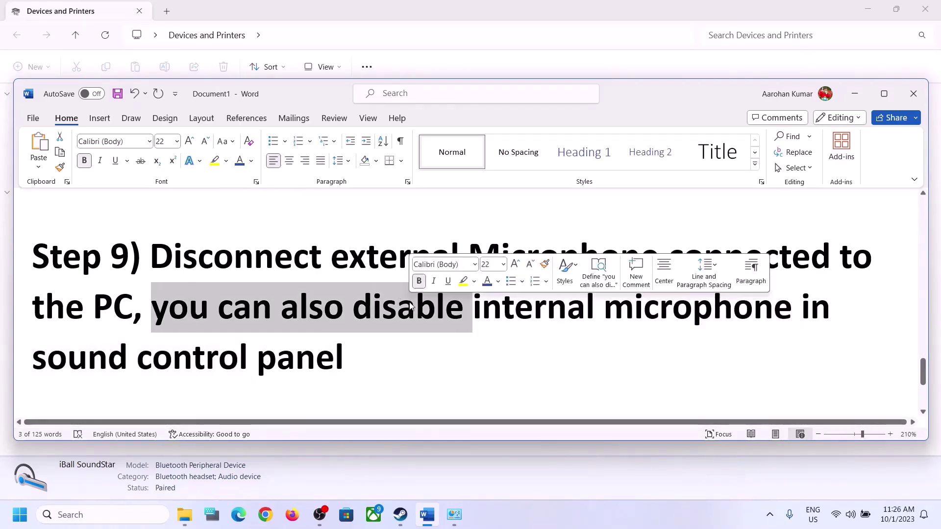
{"action": "left_click", "coordinate": [289, 348]}
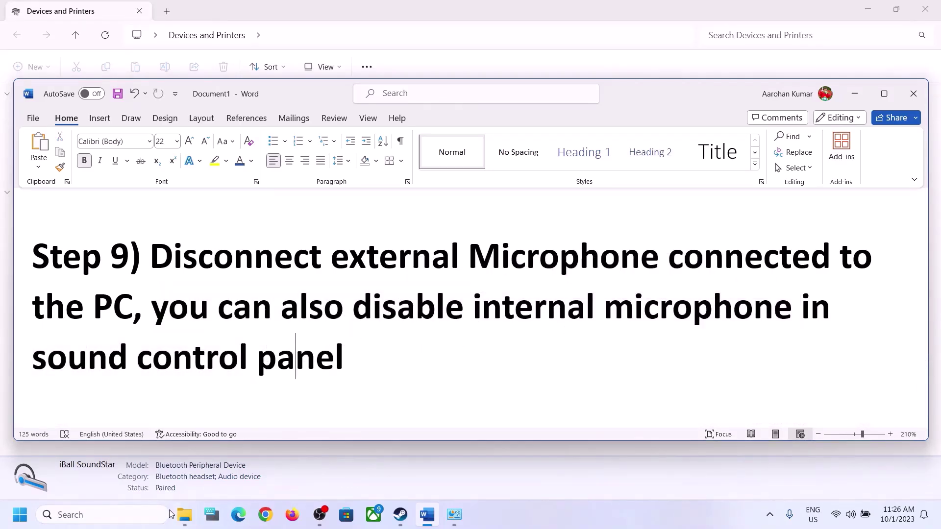
- Open Control Panel's Hardware and Sound category and bring up the Sound settings dialog
{"action": "left_click", "coordinate": [144, 511]}
{"action": "type", "text": "control"}
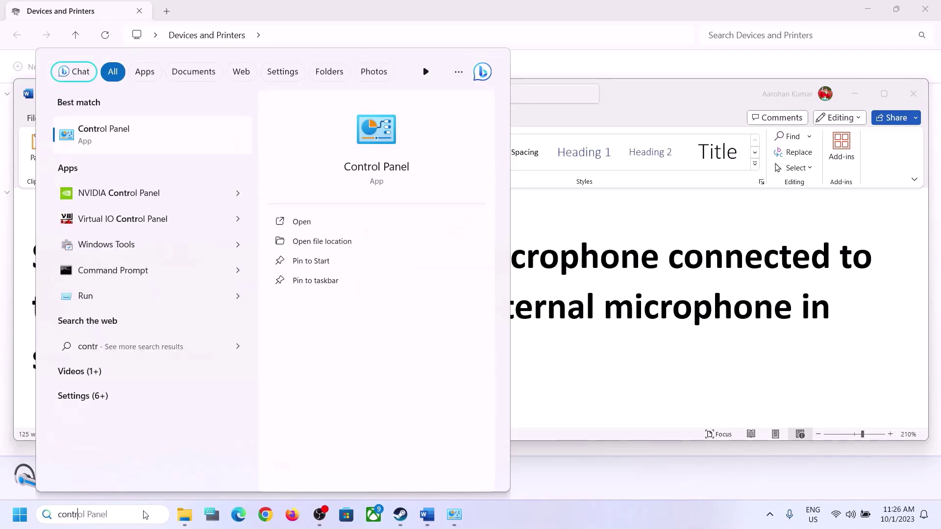
{"action": "left_click", "coordinate": [116, 134]}
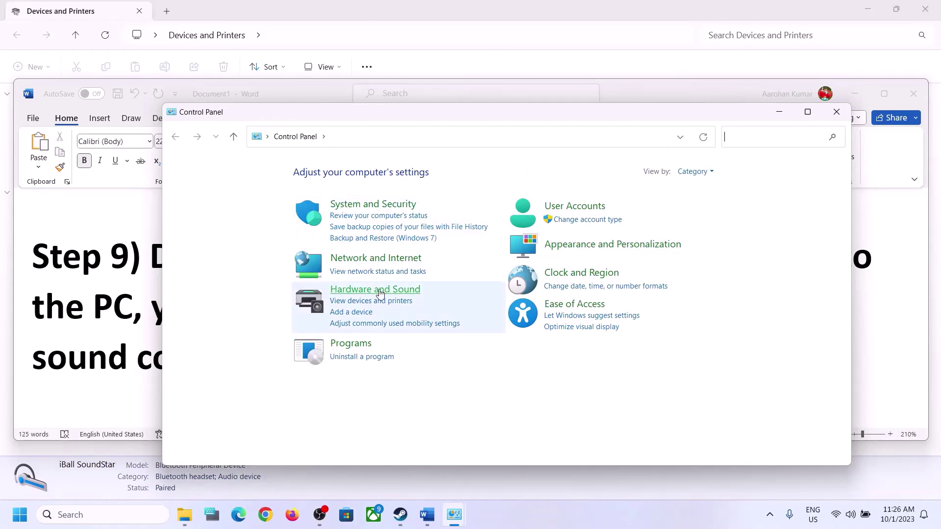
{"action": "left_click", "coordinate": [343, 291]}
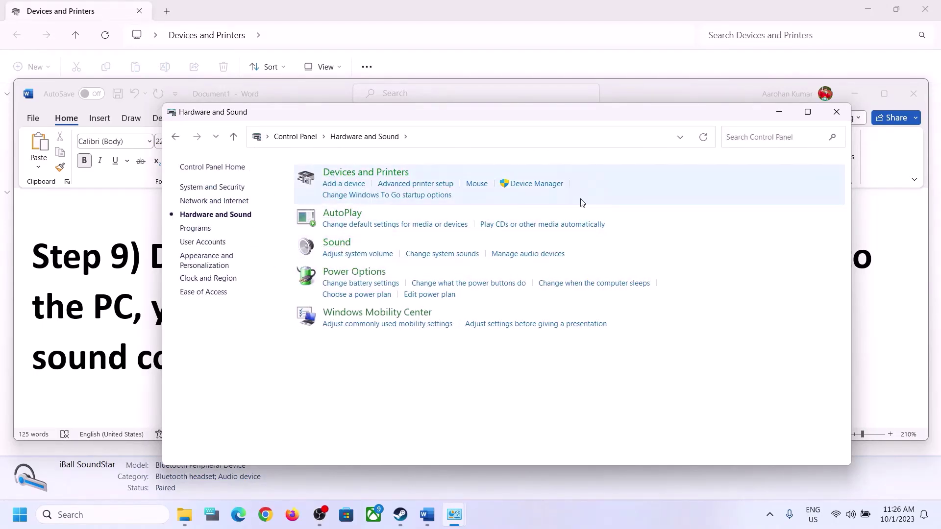
{"action": "left_click", "coordinate": [198, 228]}
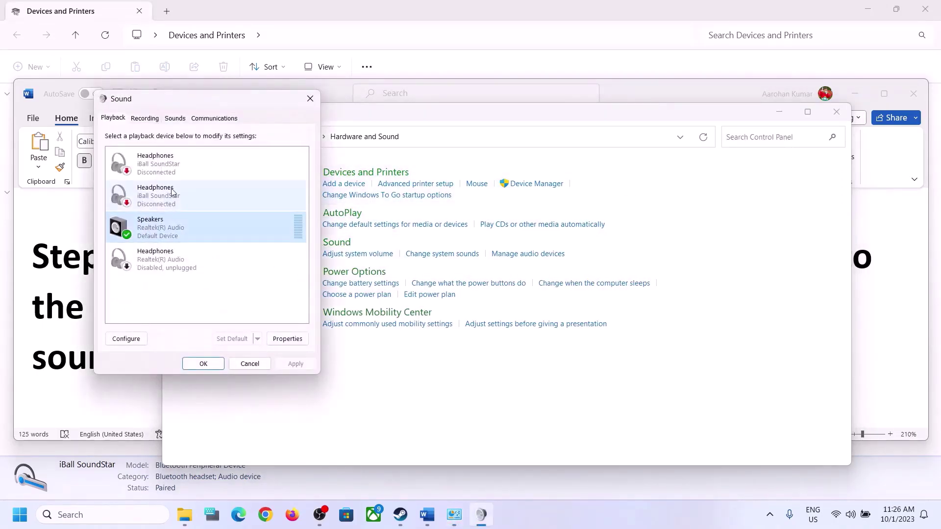
{"action": "right_click", "coordinate": [152, 227]}
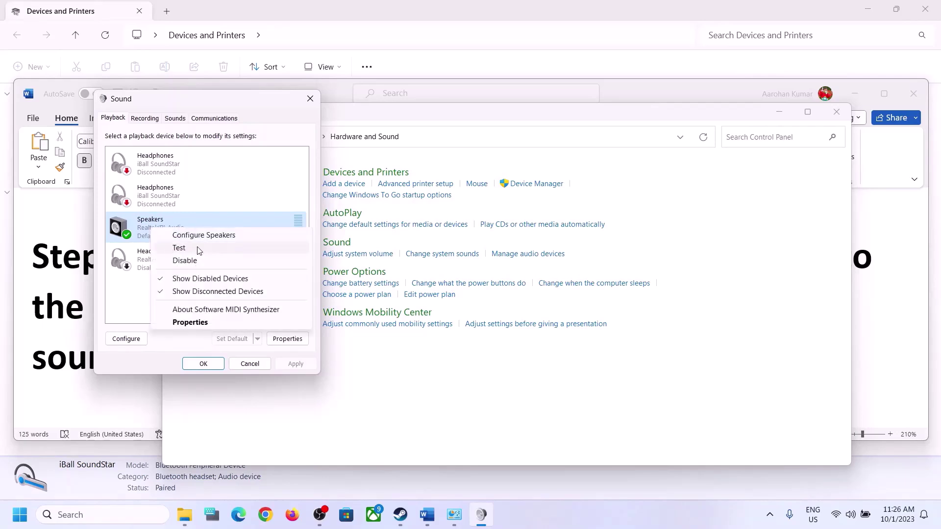
{"action": "left_click", "coordinate": [201, 323]}
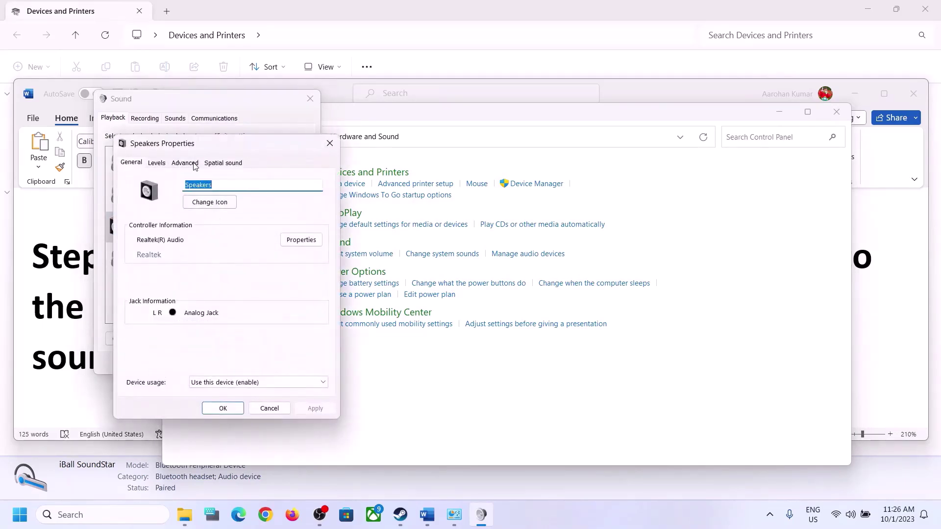
{"action": "left_click", "coordinate": [329, 144]}
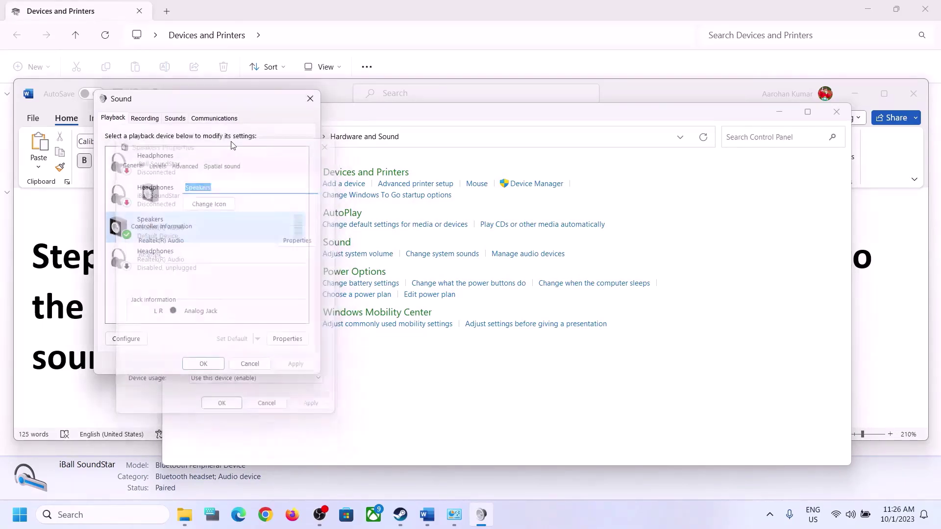
- Check the Microphone Array recording device's options for disabling it, dismiss them and close the Sound dialog
{"action": "left_click", "coordinate": [148, 119]}
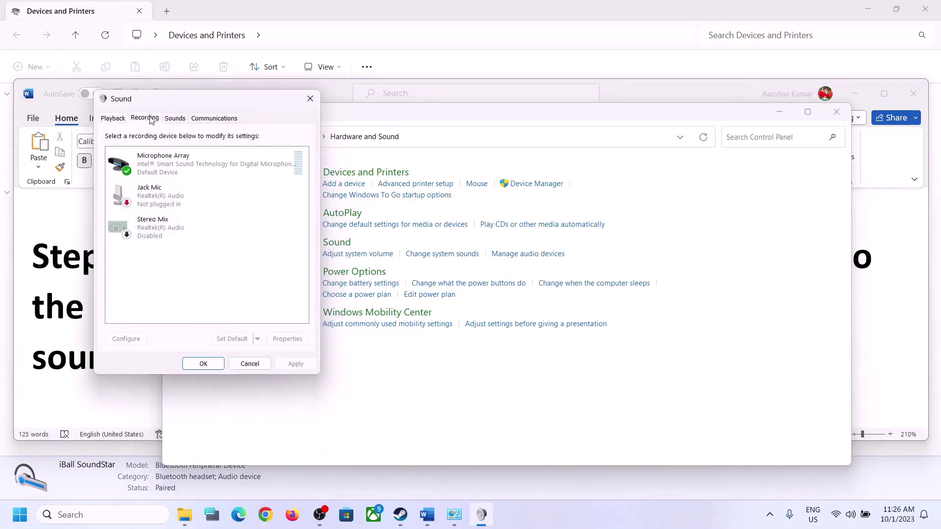
{"action": "left_click", "coordinate": [187, 167]}
{"action": "right_click", "coordinate": [189, 166]}
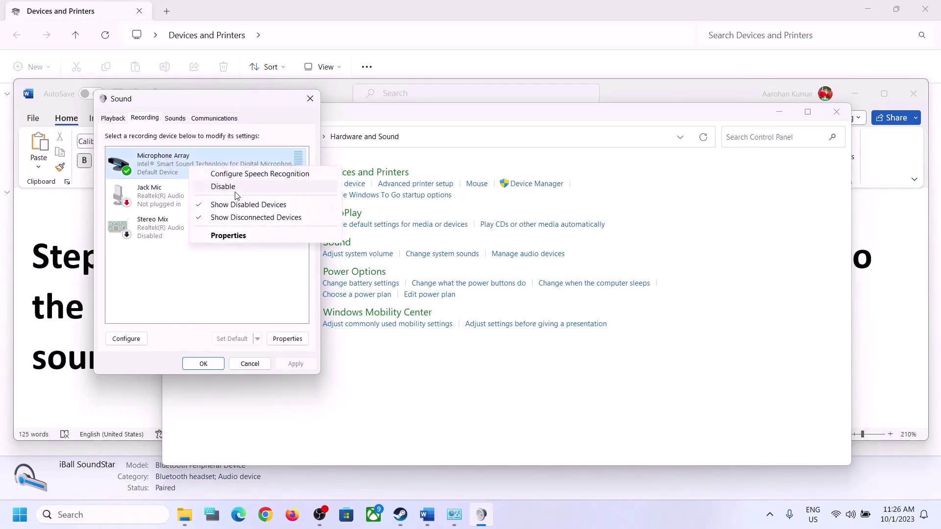
{"action": "left_click", "coordinate": [237, 277]}
{"action": "left_click", "coordinate": [309, 99]}
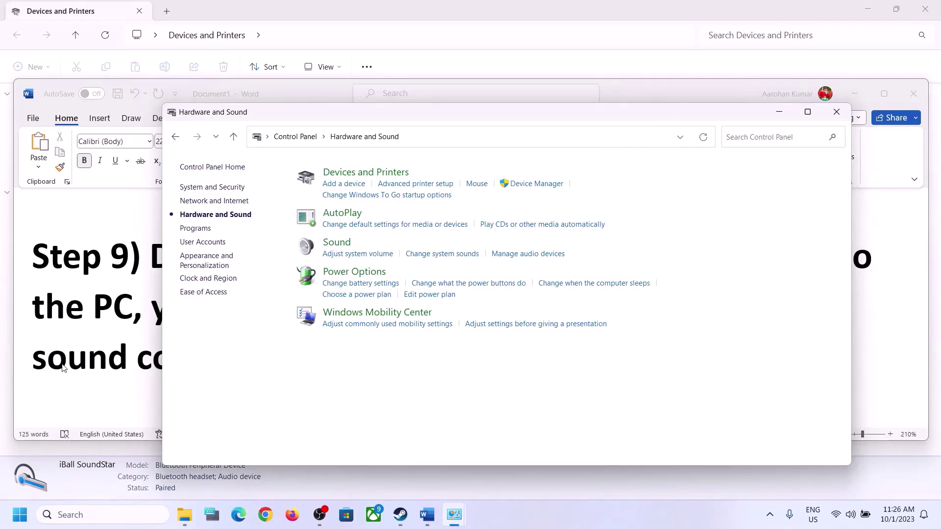
- Switch to the Word document, read the Step 10 instruction about installing the audio driver, and minimize the document
{"action": "key", "text": "alt+Tab"}
{"action": "scroll", "coordinate": [590, 336], "scroll_direction": "down", "scroll_amount": 4}
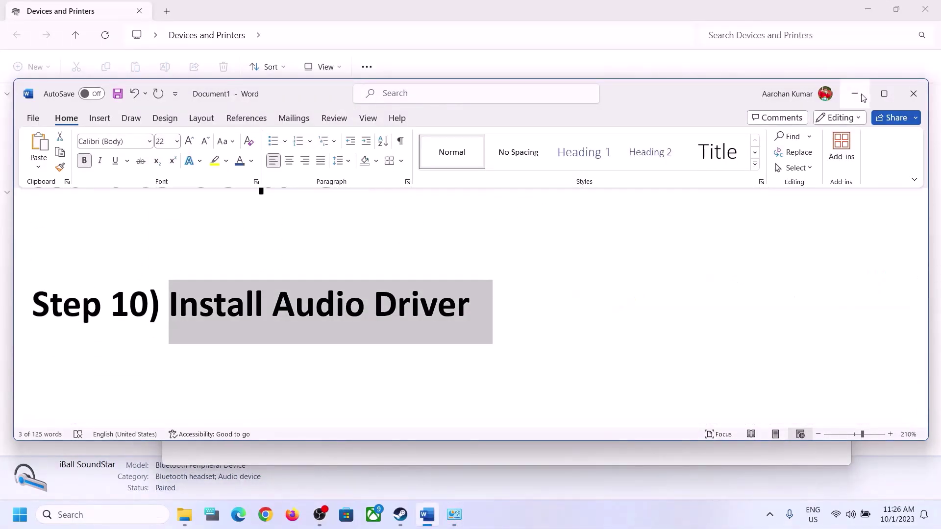
{"action": "left_click", "coordinate": [855, 94]}
- Open Device Manager and expand the Sound, video and game controllers category
{"action": "right_click", "coordinate": [27, 522]}
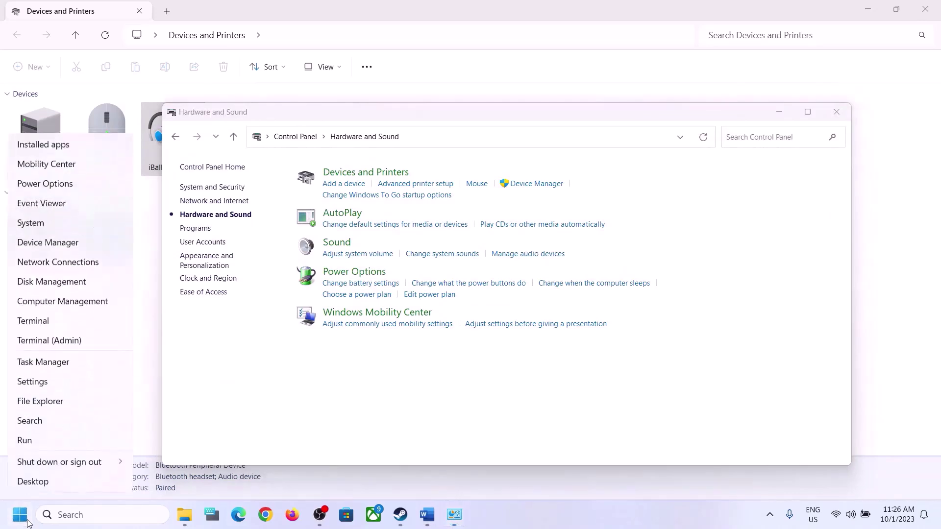
{"action": "left_click", "coordinate": [37, 247]}
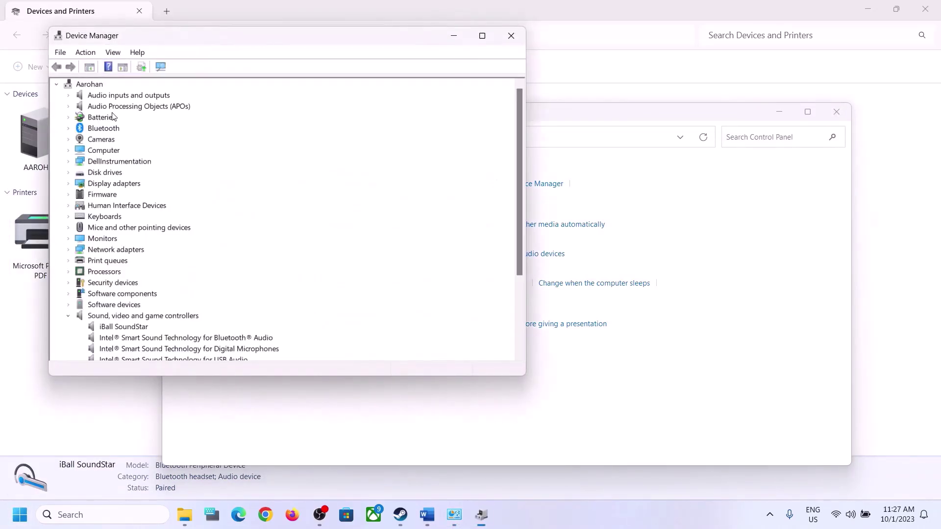
{"action": "scroll", "coordinate": [69, 318], "scroll_direction": "down", "scroll_amount": 1}
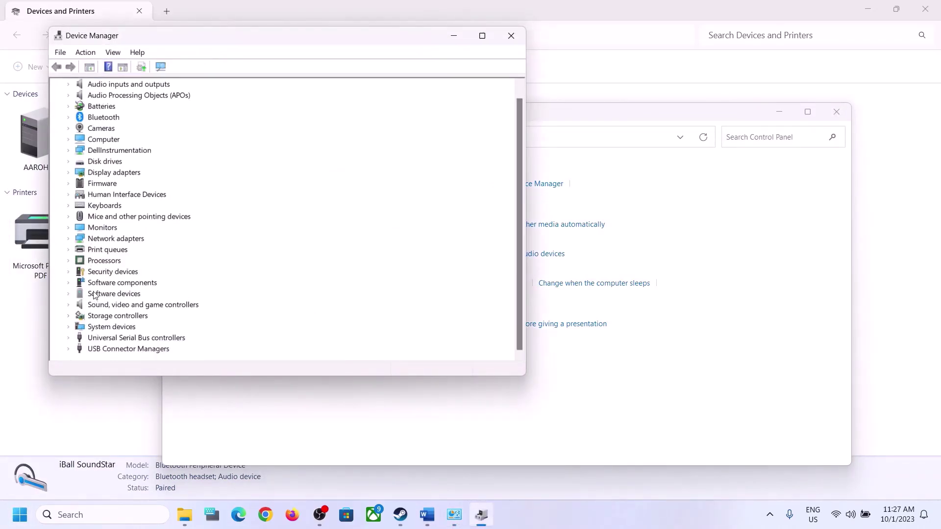
{"action": "left_click", "coordinate": [68, 305]}
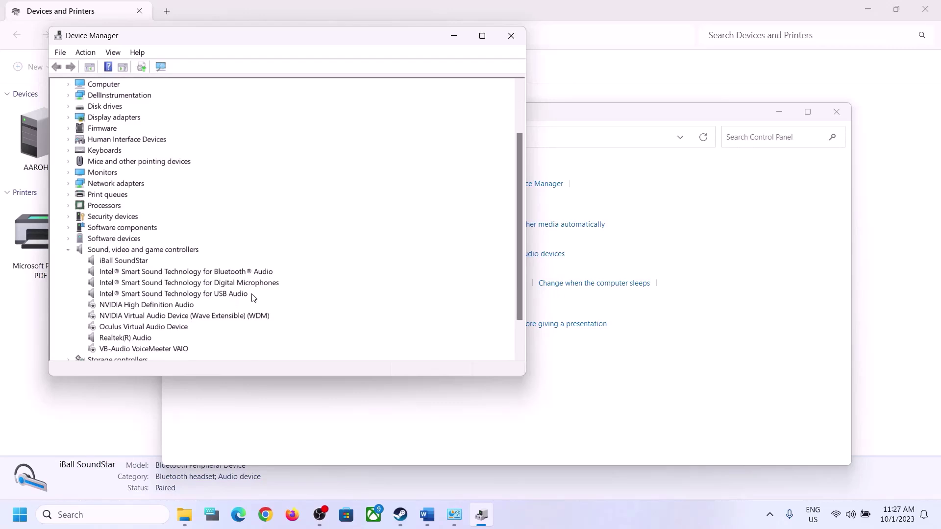
- Search automatically for a Realtek(R) Audio driver update, continue the search on Windows Update, and close Settings
{"action": "scroll", "coordinate": [246, 299], "scroll_direction": "down", "scroll_amount": 2}
{"action": "left_click", "coordinate": [124, 295]}
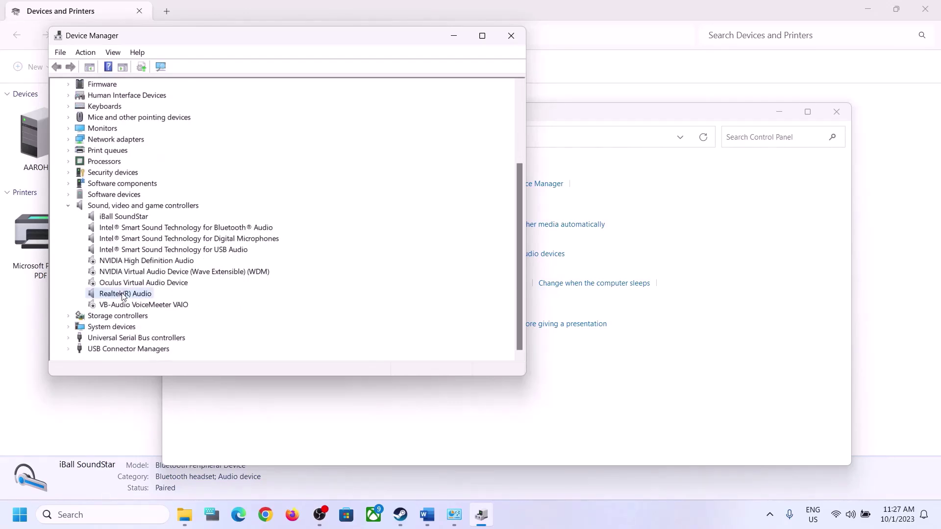
{"action": "right_click", "coordinate": [126, 297]}
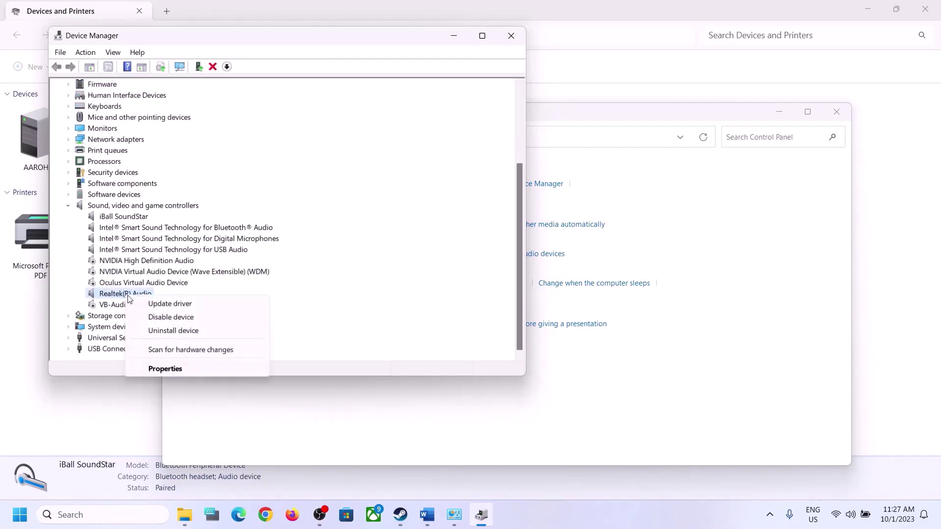
{"action": "left_click", "coordinate": [176, 306]}
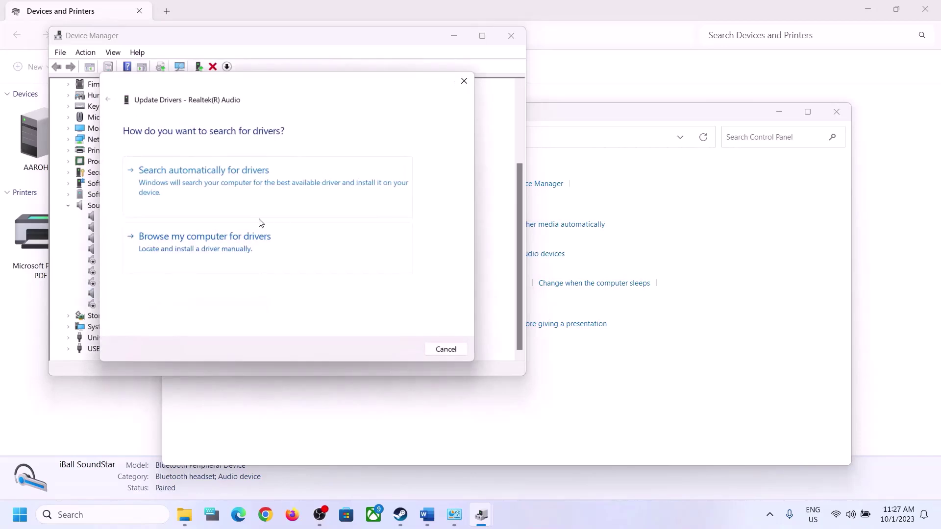
{"action": "left_click", "coordinate": [240, 184]}
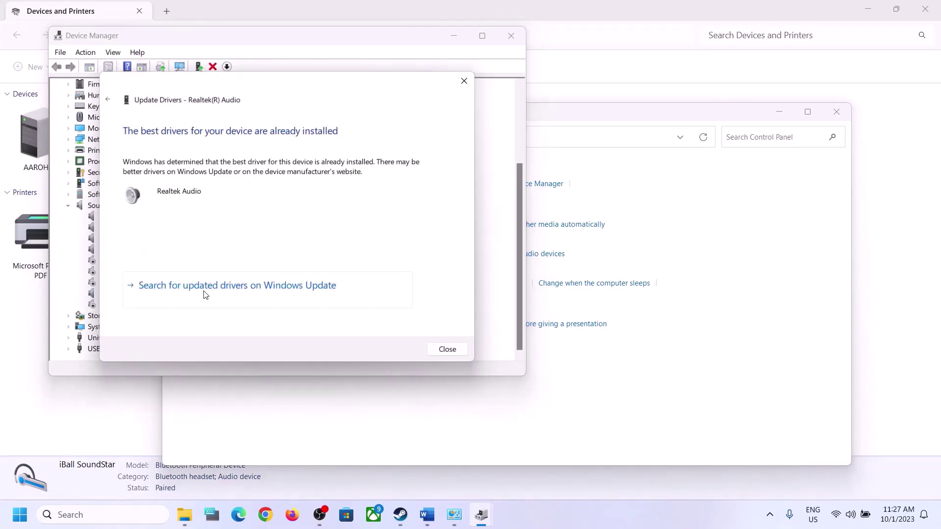
{"action": "left_click", "coordinate": [205, 293]}
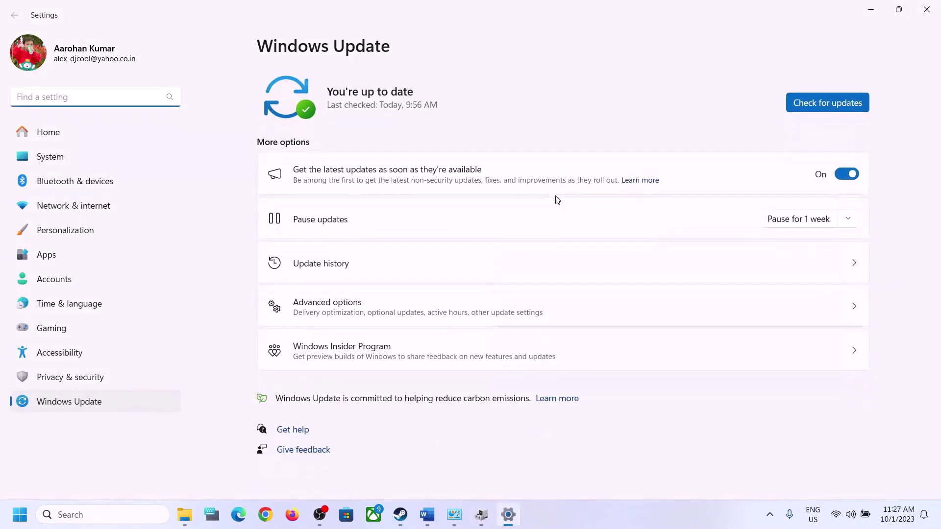
{"action": "left_click", "coordinate": [926, 9]}
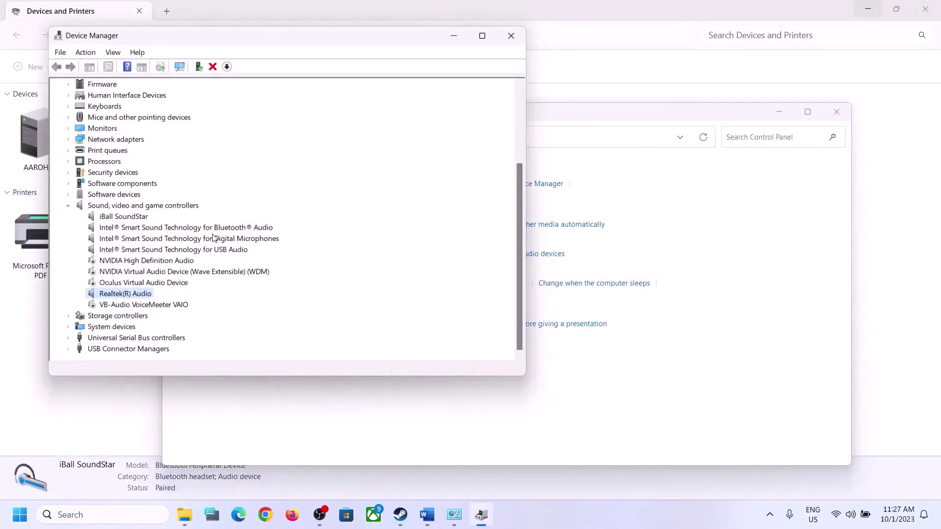
- Try a manual Realtek(R) Audio driver update, selecting version 6.0.9509.1 [4/25/2023] from the drivers available on the computer, and cancel the wizard
{"action": "right_click", "coordinate": [128, 296]}
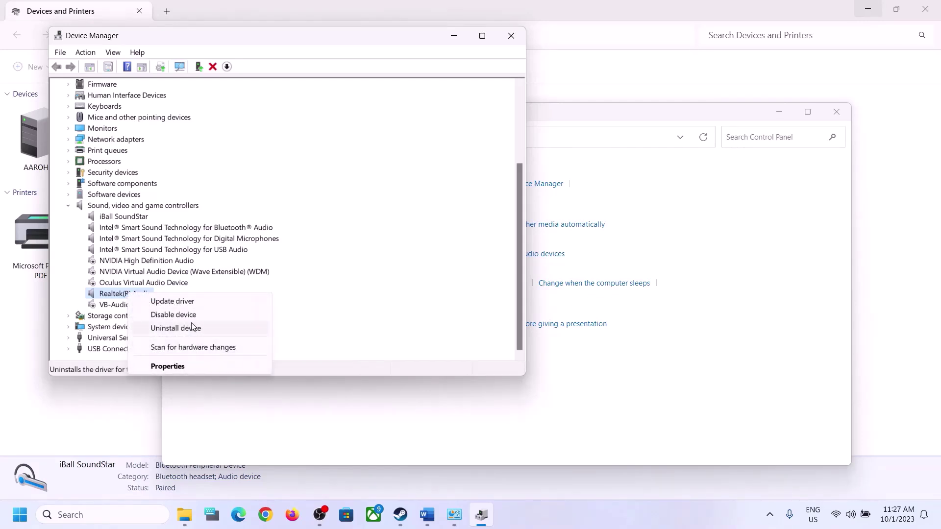
{"action": "left_click", "coordinate": [169, 302]}
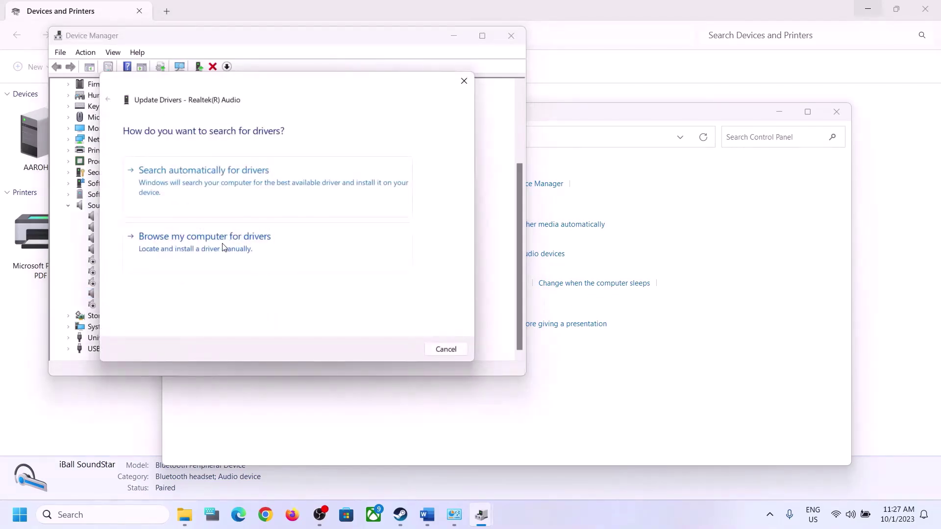
{"action": "left_click", "coordinate": [258, 252]}
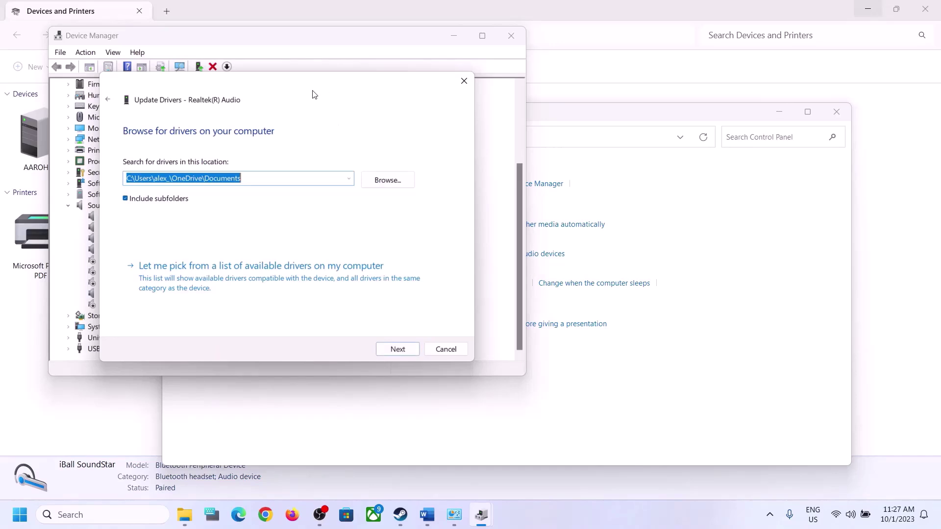
{"action": "left_click_drag", "start_coordinate": [313, 93], "coordinate": [525, 86]}
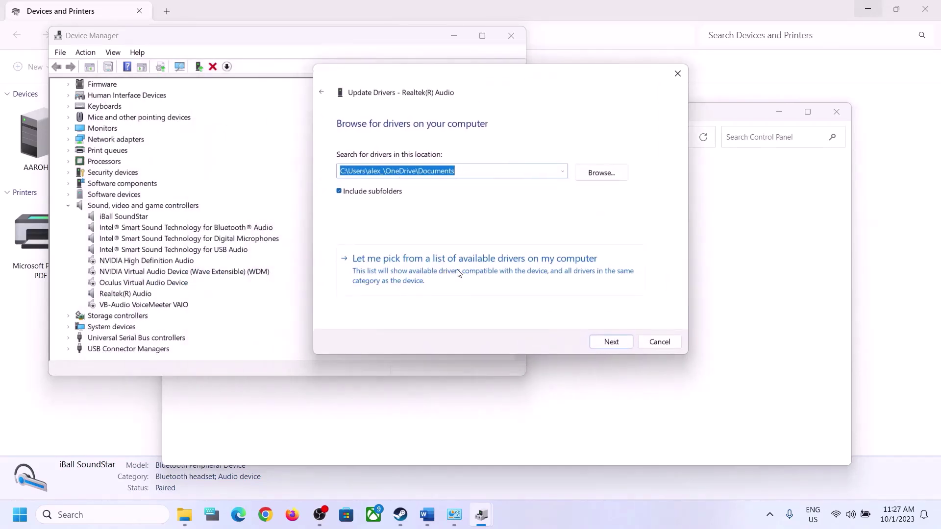
{"action": "left_click", "coordinate": [513, 276]}
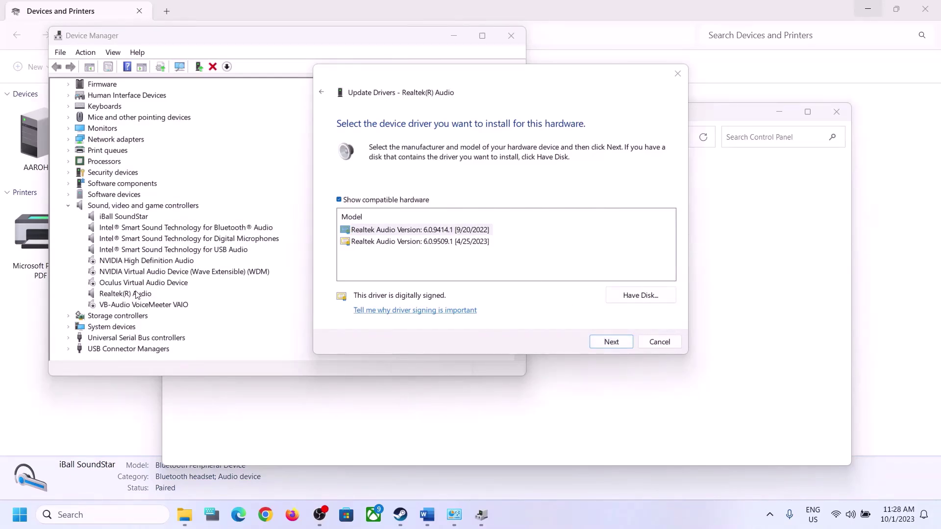
{"action": "left_click", "coordinate": [414, 242]}
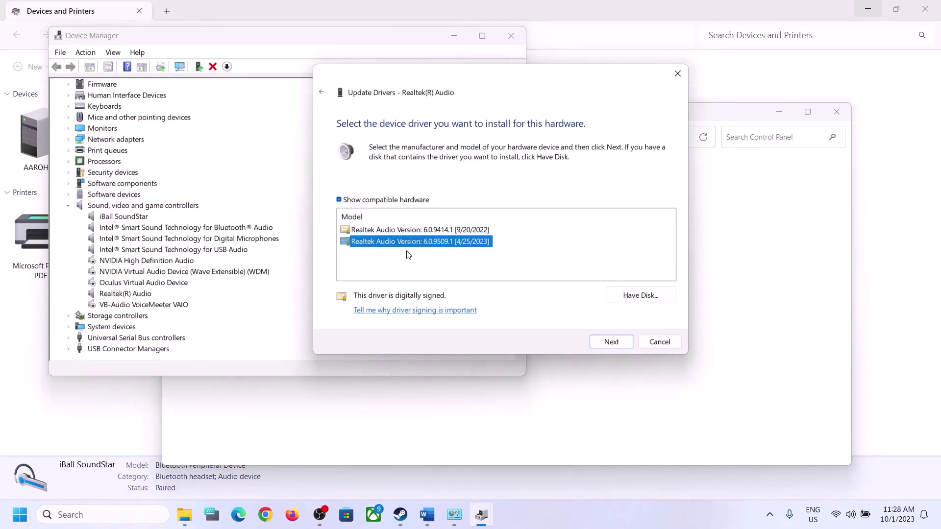
{"action": "left_click", "coordinate": [659, 341]}
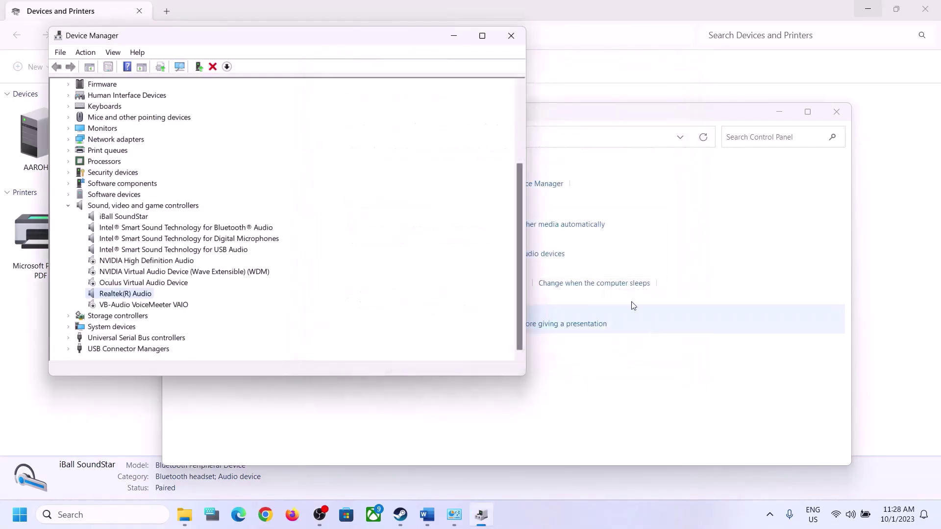